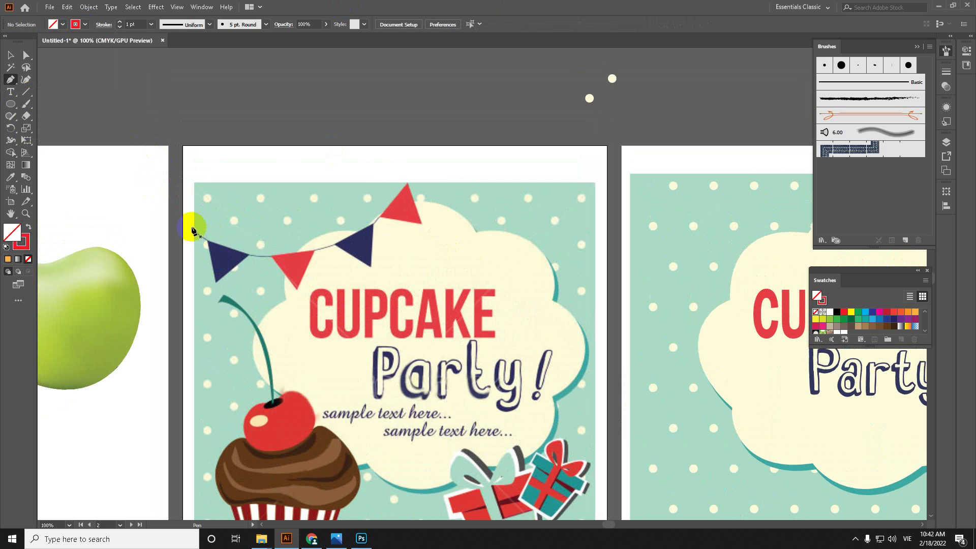
Draw a sagging curve with a red 1 pt stroke over the bunting string of the reference poster using the Pen tool.
left_click(189, 226)
scroll(206, 245, "down", 1)
left_click_drag(207, 262, 216, 307)
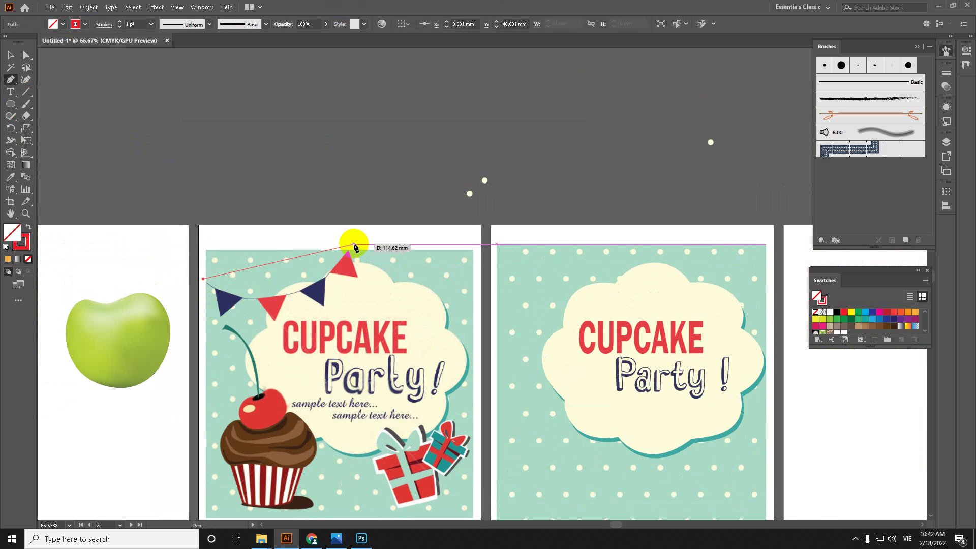
left_click_drag(353, 245, 446, 151)
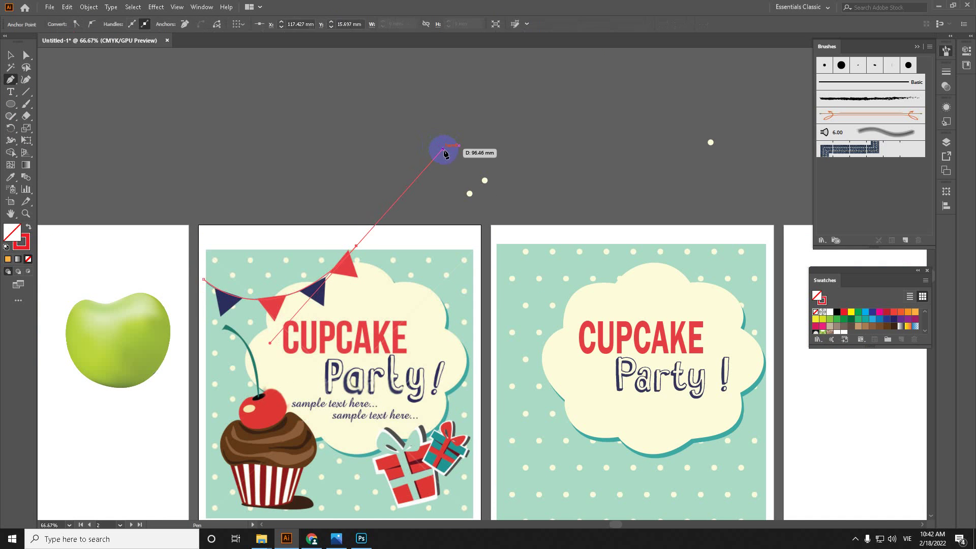
left_click(11, 55)
left_click(313, 231)
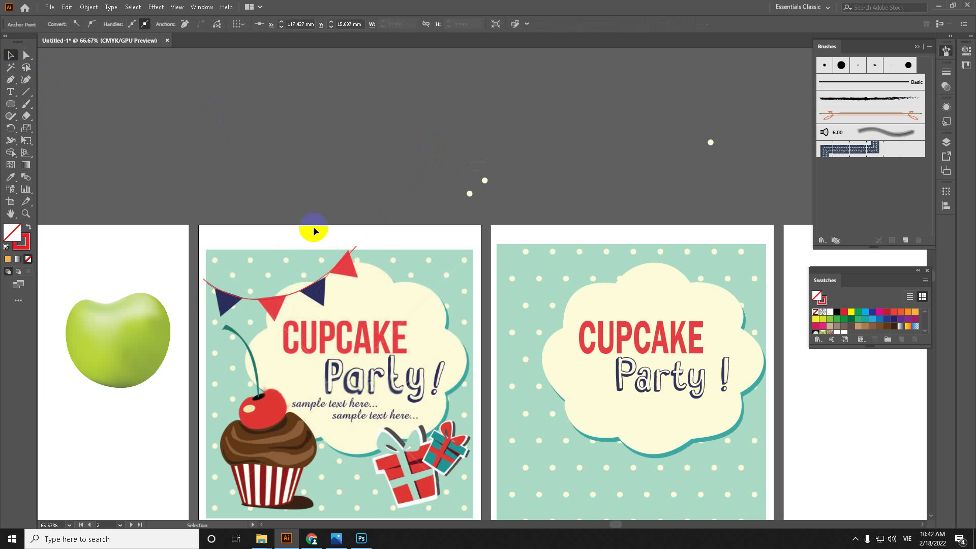
Move the red curve from the reference poster to the same place on the recreated poster.
left_click(329, 272)
key("ctrl+d")
left_click(298, 313)
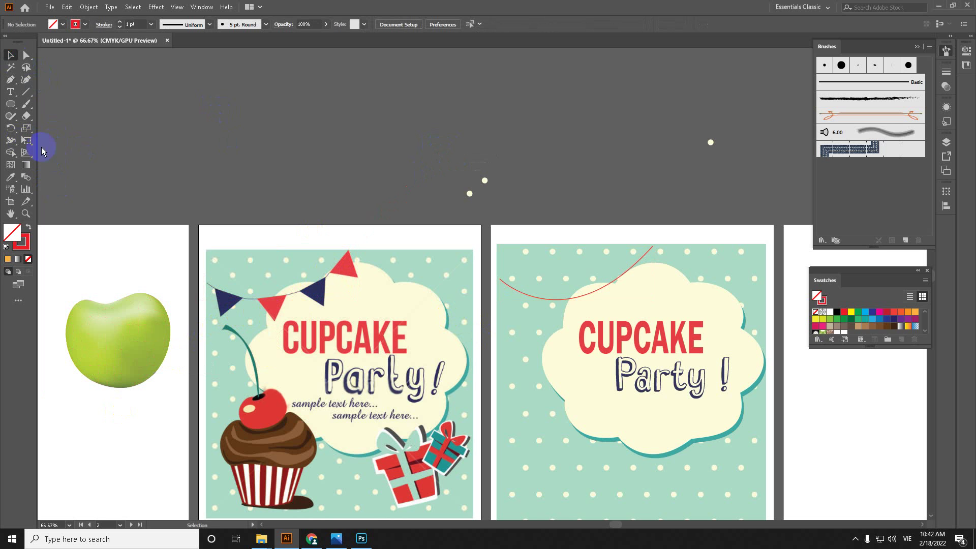
Draw a triangle about 10 mm wide on the empty canvas above the recreated poster with the Polygon tool.
left_click_drag(12, 109, 35, 138)
scroll(486, 246, "up", 2)
left_click_drag(462, 271, 226, 294)
mouse_move(378, 133)
left_mouse_down()
mouse_move(397, 161)
mouse_move(342, 129)
mouse_move(345, 114)
mouse_move(326, 111)
mouse_move(369, 117)
left_mouse_up()
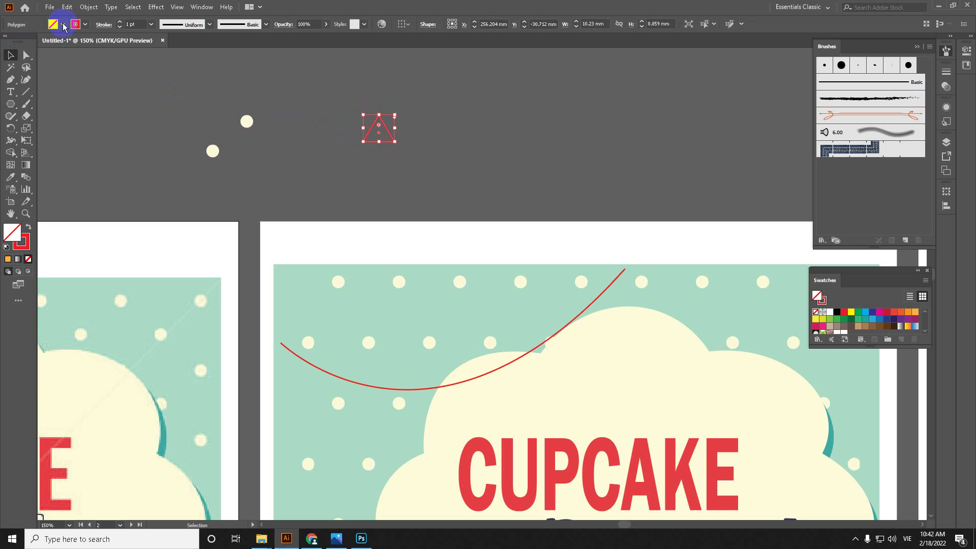
Give the triangle a green fill and no stroke, and place it in the white margin above the recreated poster.
left_click(63, 24)
left_click(48, 44)
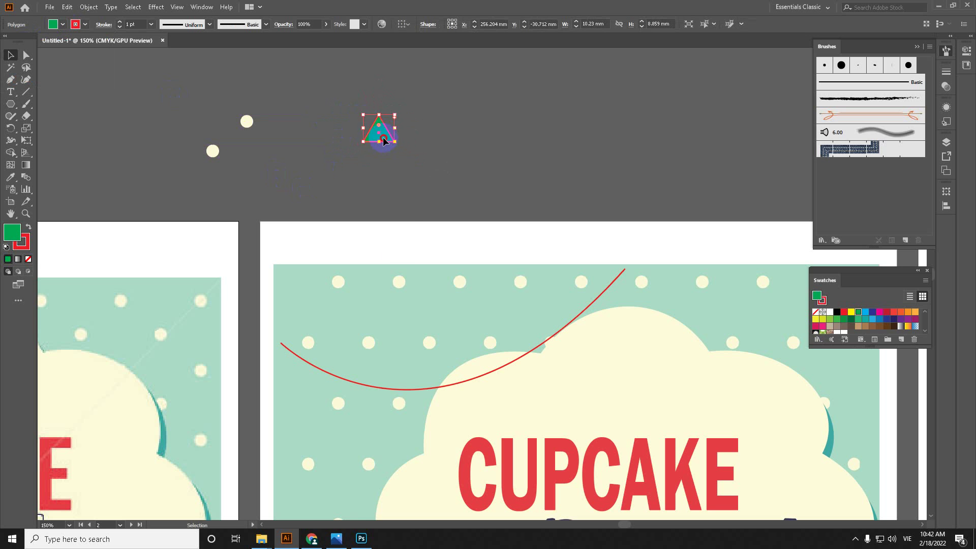
left_click_drag(384, 142, 363, 256)
left_click(53, 26)
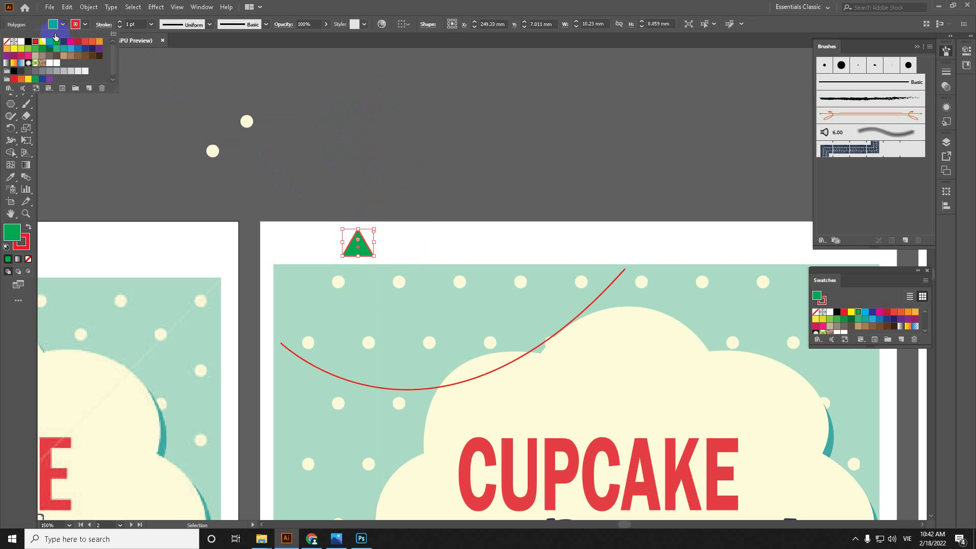
left_click(7, 41)
left_click(400, 197)
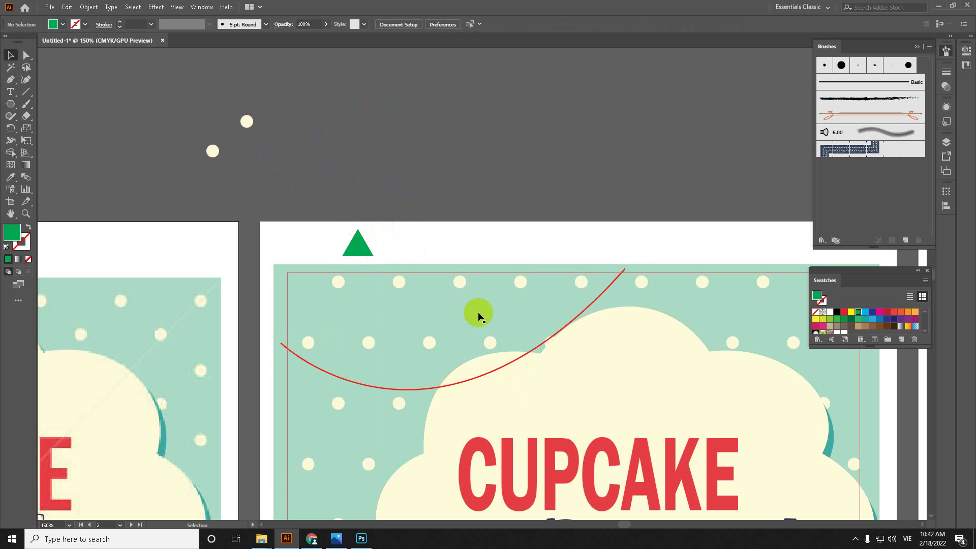
Turn the green triangle upside down so that its tip points downward.
left_click(359, 248)
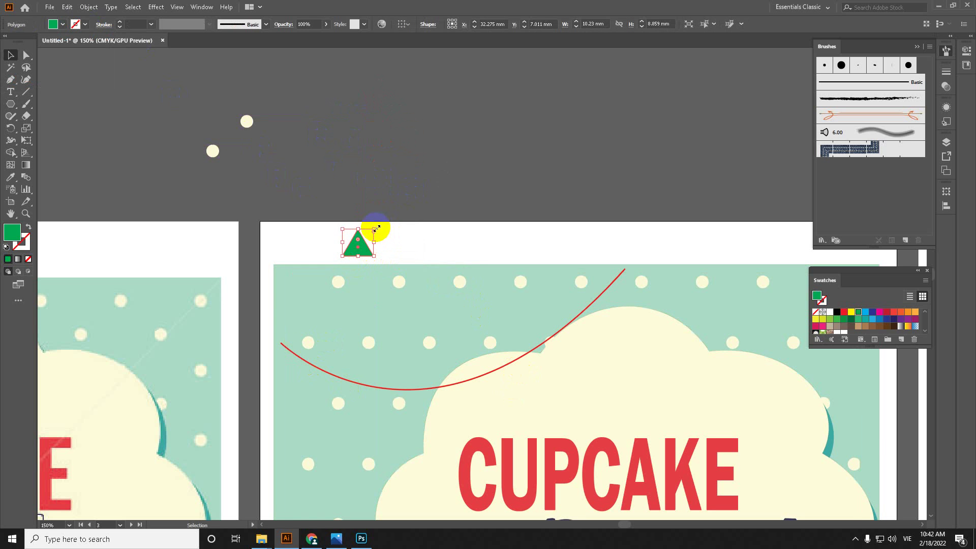
left_click_drag(379, 226, 331, 266)
left_click(343, 212)
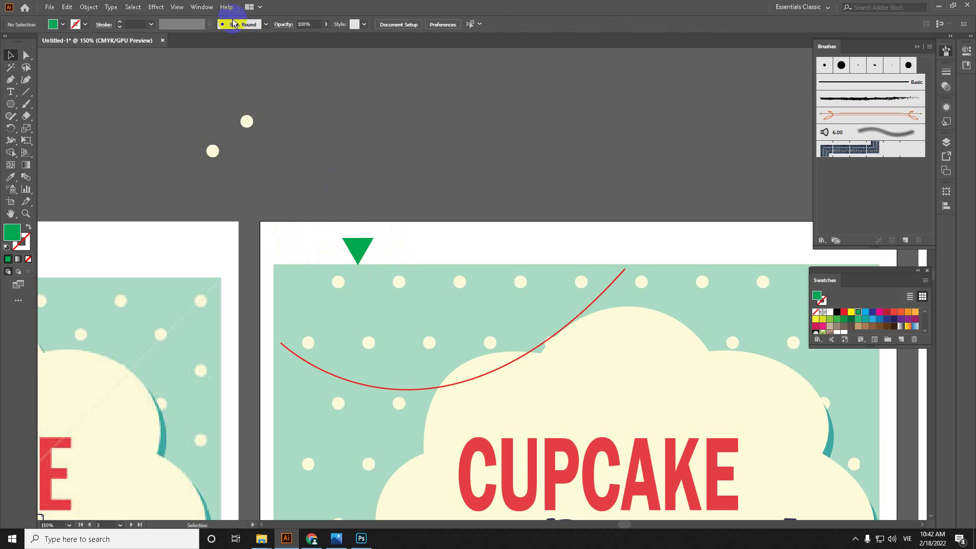
Close and reopen the Brushes panel, and float it over the canvas near the green triangle.
left_click(202, 7)
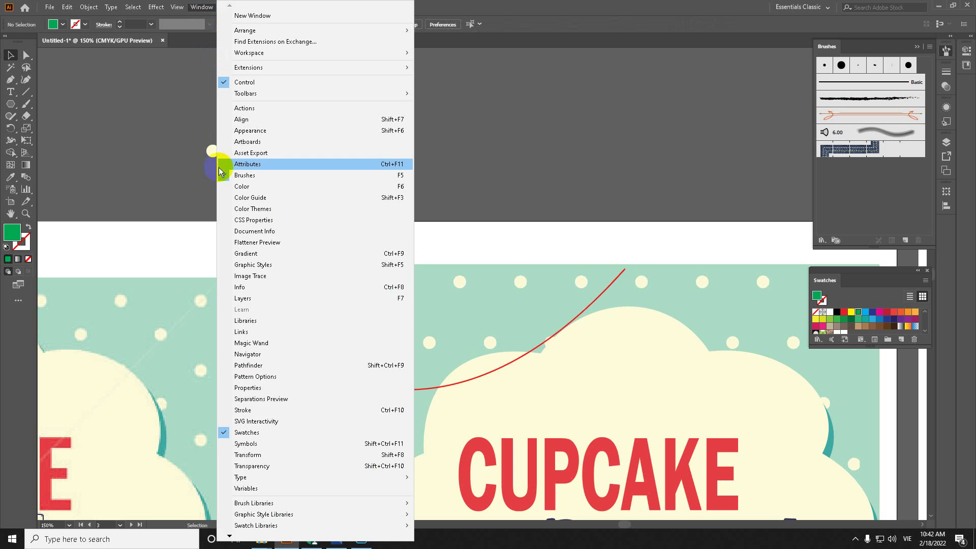
left_click(232, 176)
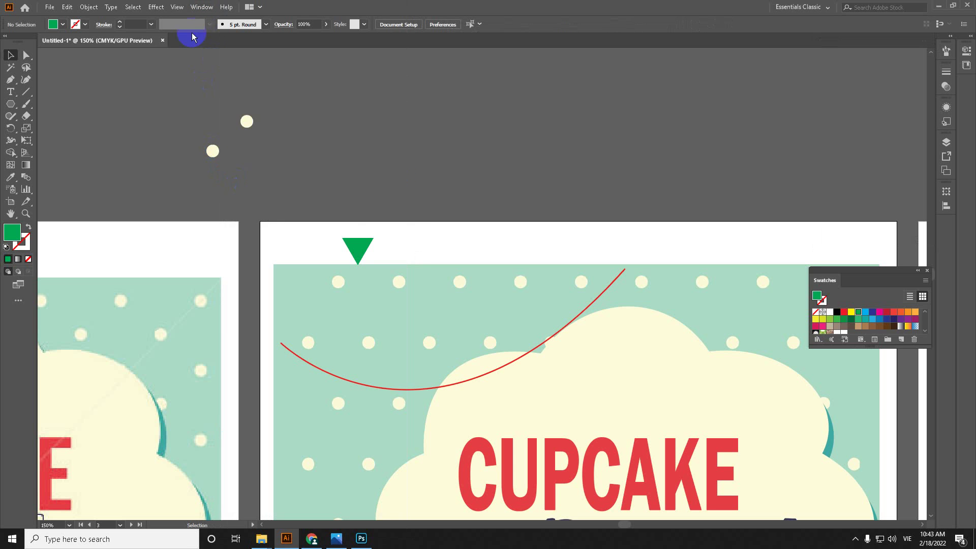
left_click(201, 7)
left_click(250, 175)
left_click(832, 64)
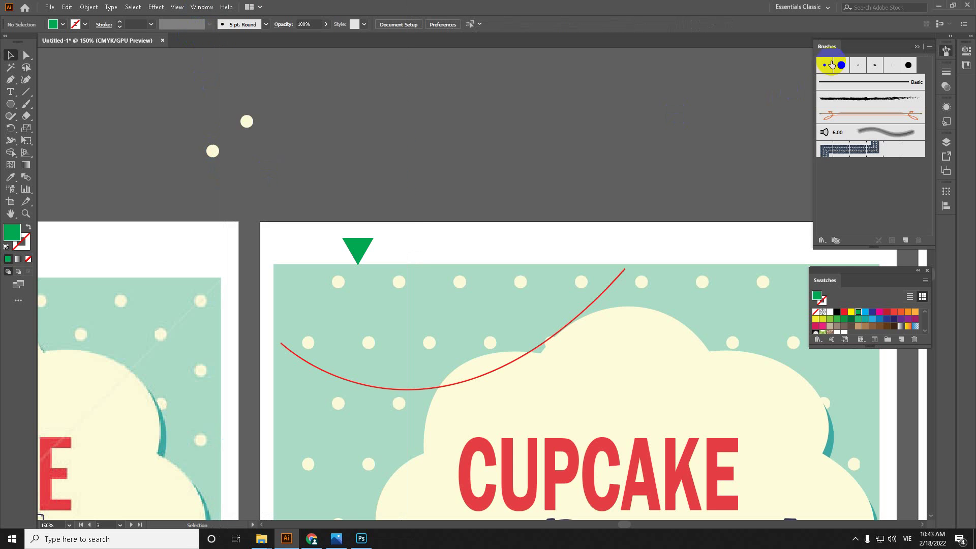
left_click_drag(833, 48, 549, 111)
Create a scatter brush from the green triangle, keeping the default options.
mouse_move(362, 245)
left_mouse_down()
mouse_move(488, 243)
mouse_move(556, 307)
left_mouse_up()
left_click_drag(499, 234, 446, 112)
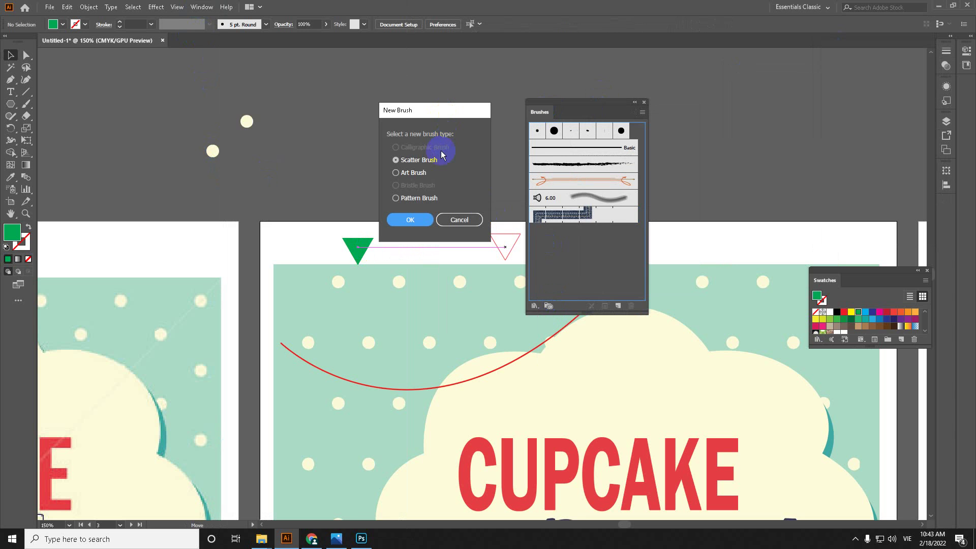
left_click(413, 161)
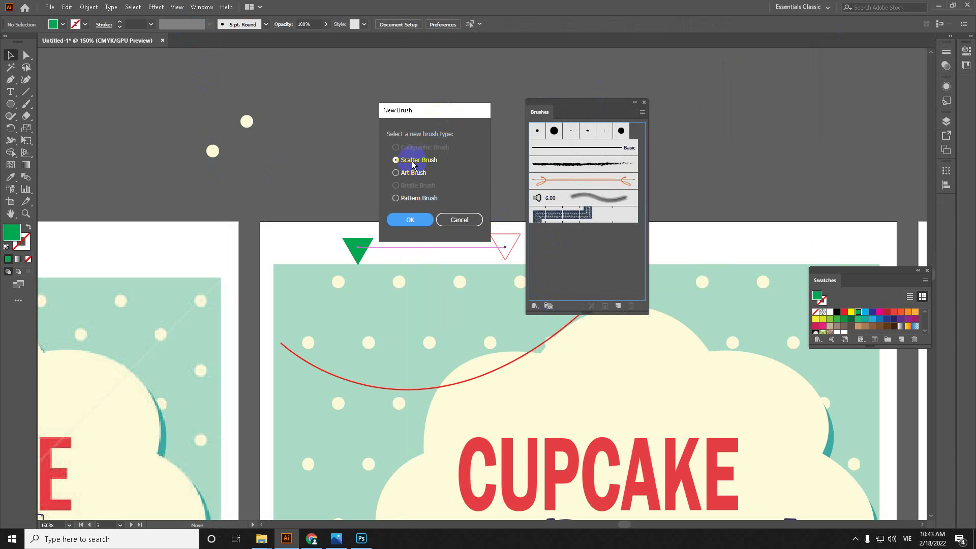
left_click(418, 216)
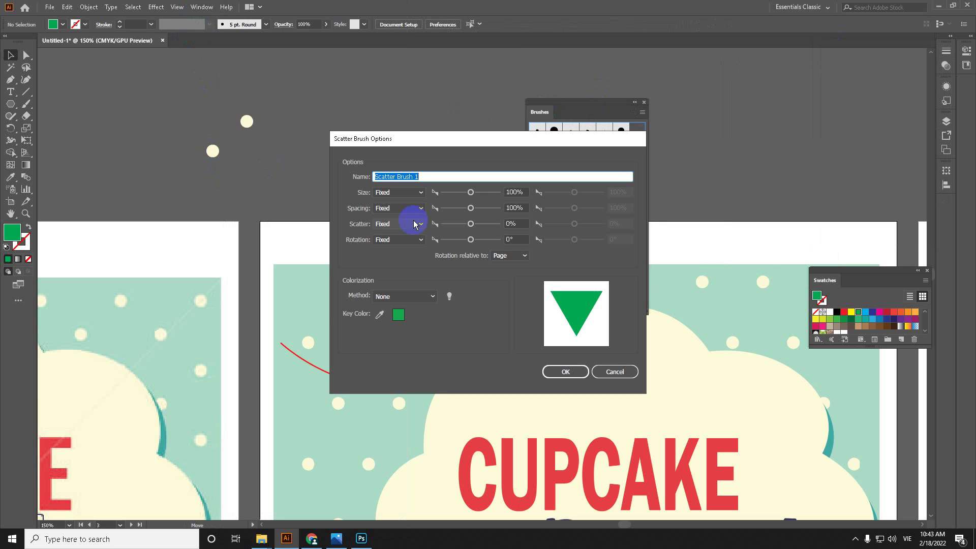
left_click(562, 371)
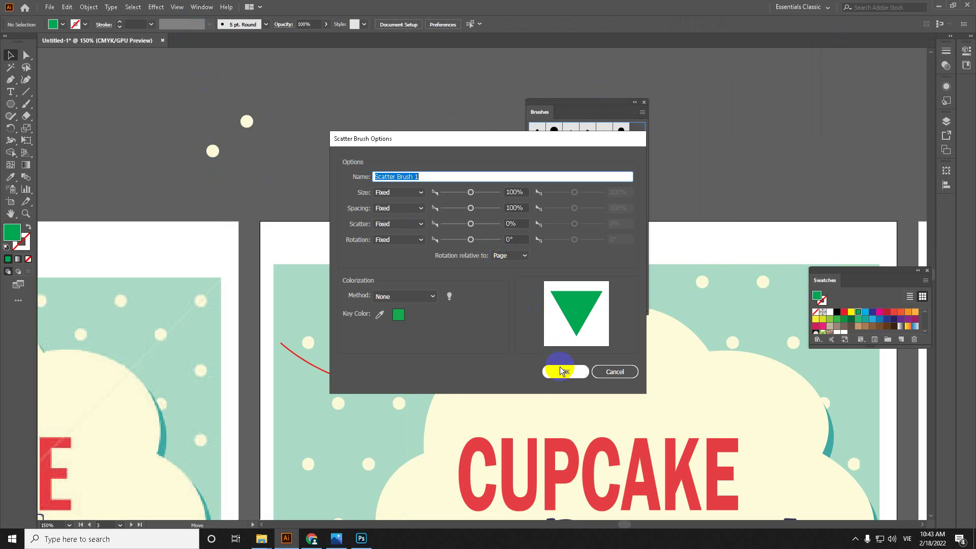
left_click(445, 152)
left_click(543, 150)
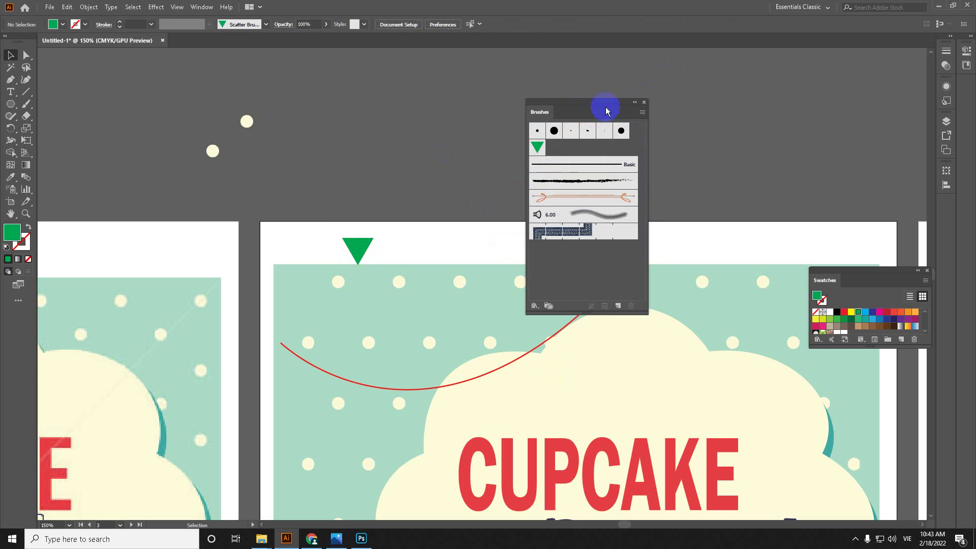
Move the green triangle off the artboard onto the empty canvas above it.
left_click_drag(579, 116, 697, 88)
left_click_drag(358, 242, 350, 92)
left_click(429, 131)
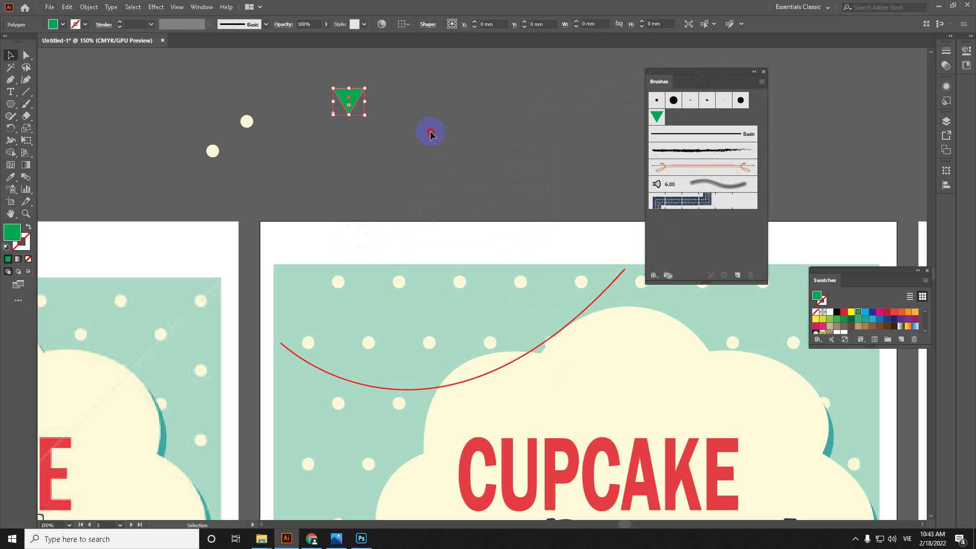
Apply the triangle scatter brush to the red curve, and set its rotation relative to Path with the preview on.
left_click(448, 385)
left_click(656, 117)
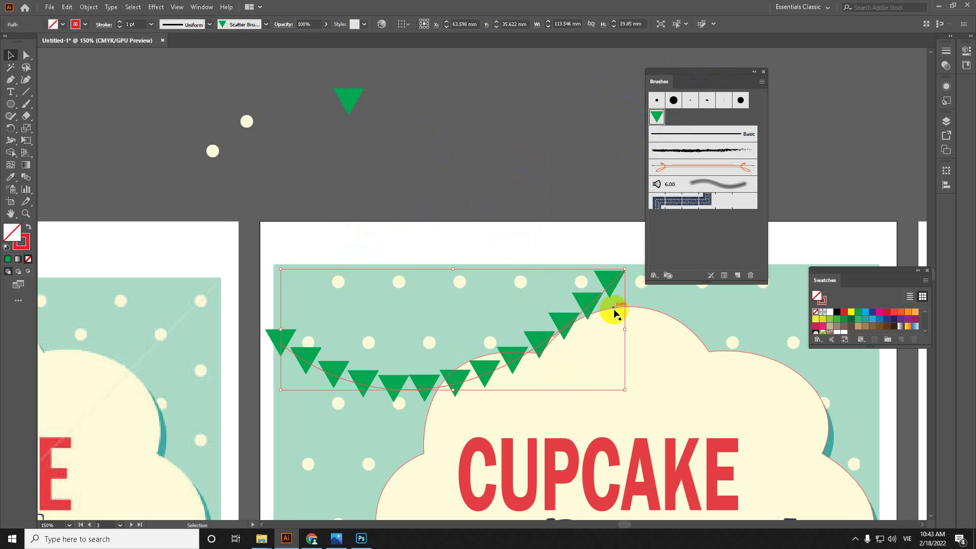
double_click(657, 118)
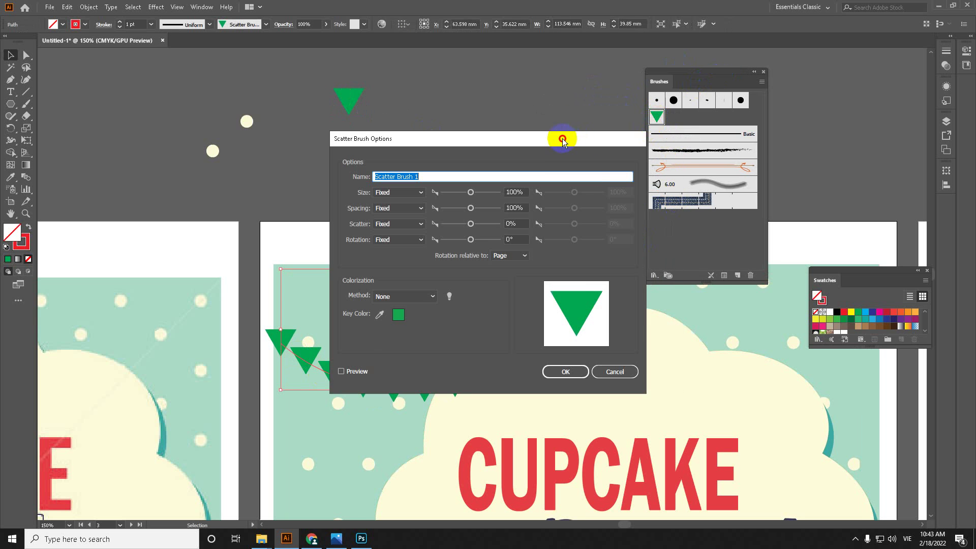
left_click_drag(562, 135, 834, 77)
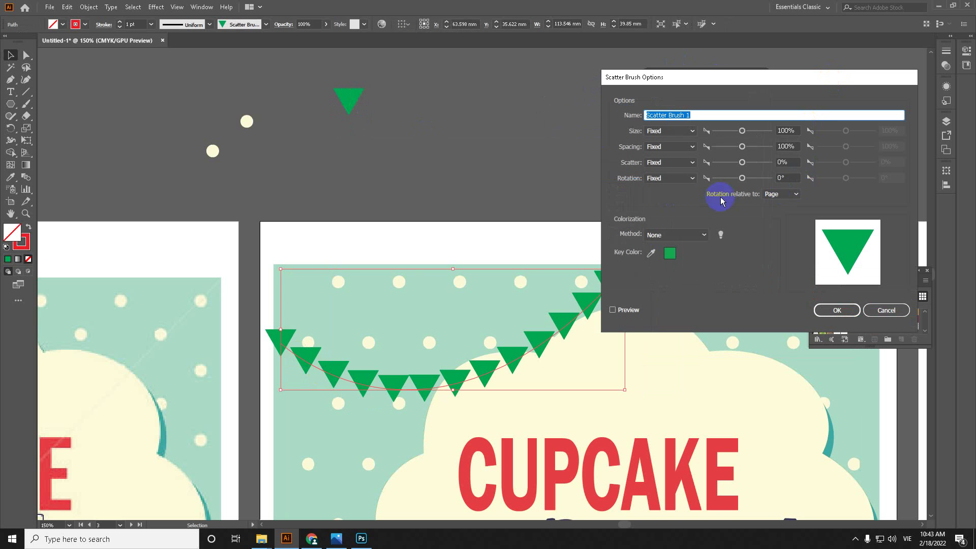
left_click(771, 194)
left_click(779, 221)
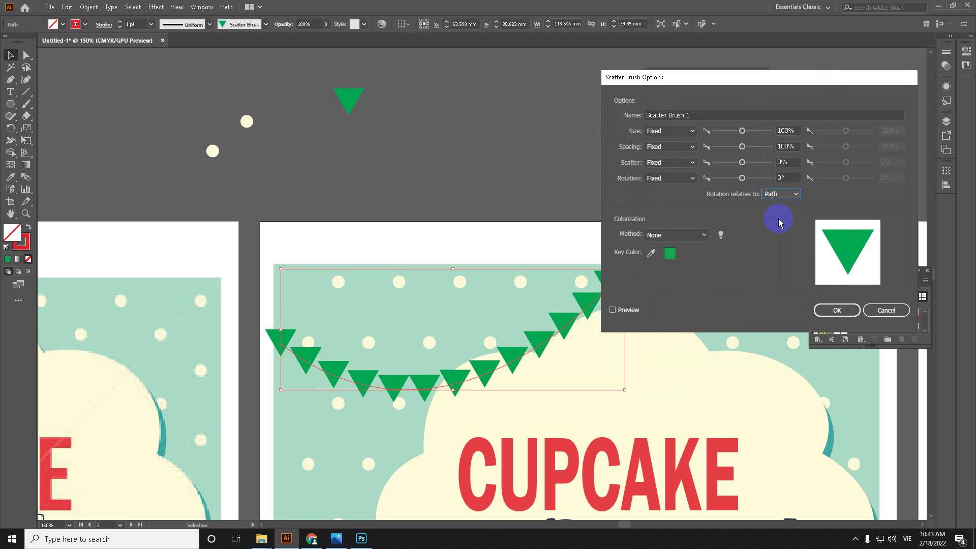
left_click(627, 311)
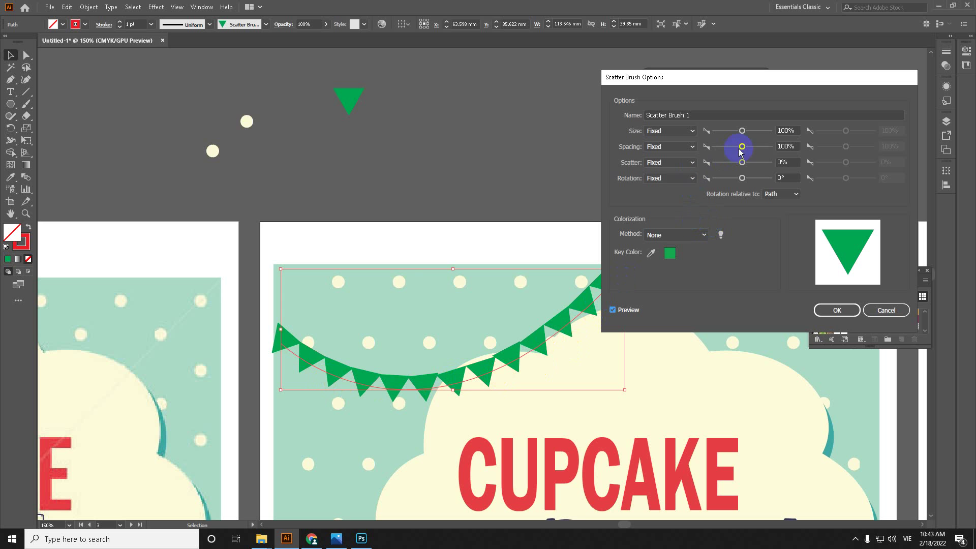
Set the brush's spacing to 163% and scatter to -37%, and apply the changes to the existing strokes.
left_click_drag(742, 146, 743, 167)
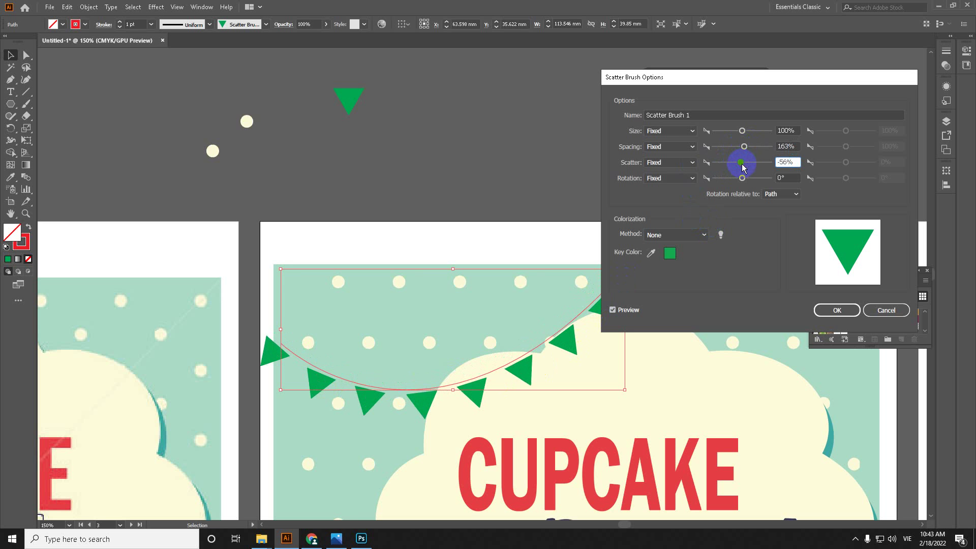
double_click(786, 162)
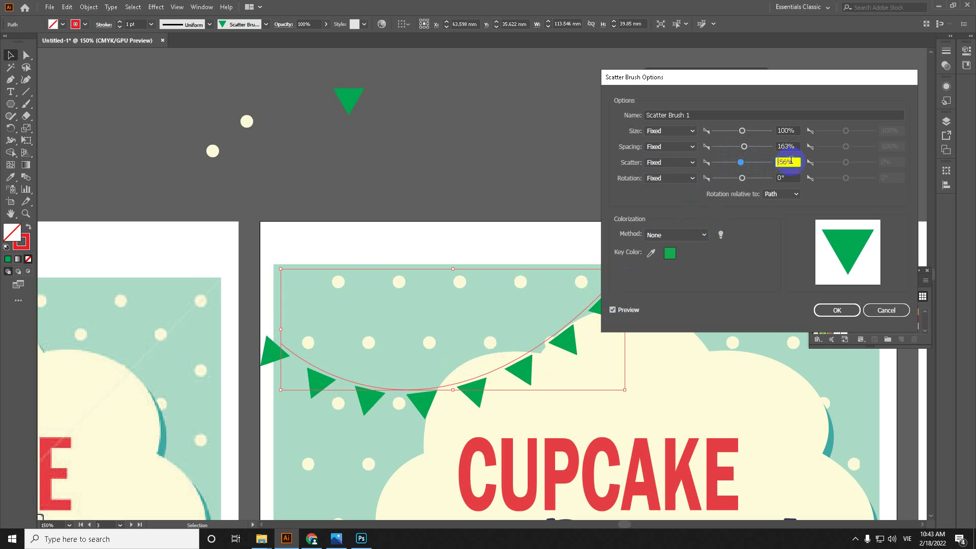
left_click_drag(740, 163, 742, 164)
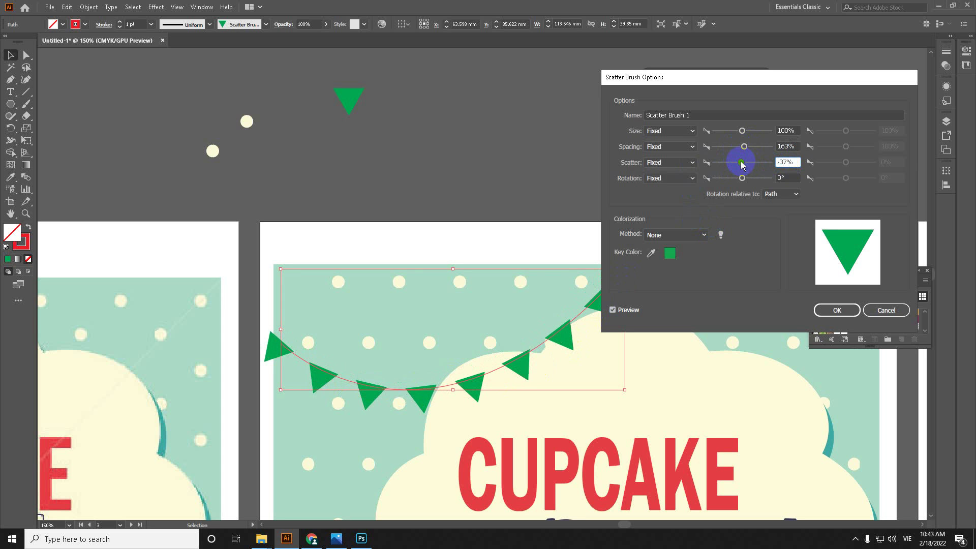
left_click(837, 310)
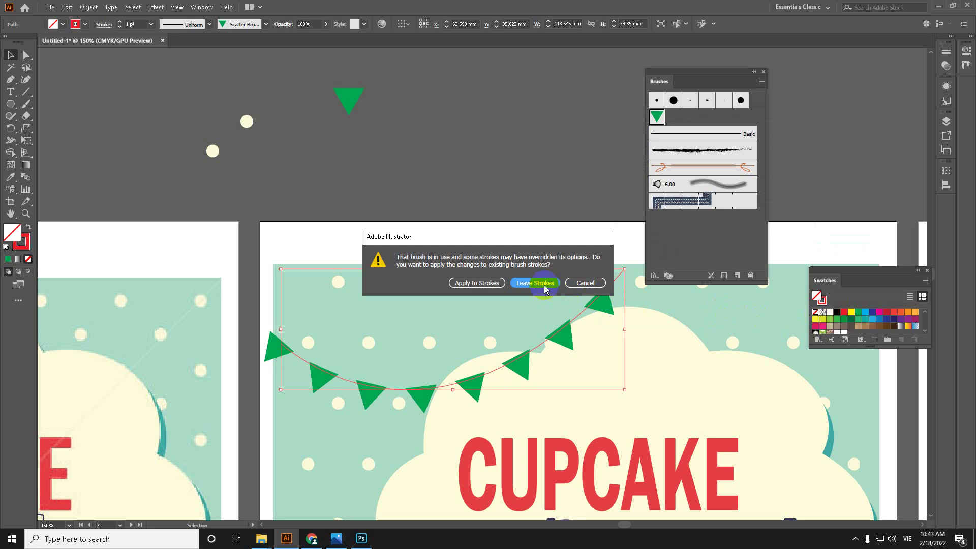
left_click(485, 284)
Undo the scatter brush option changes and the brush's application to the curve.
left_click(478, 246)
key("ctrl+minus")
left_click_drag(458, 333, 428, 296)
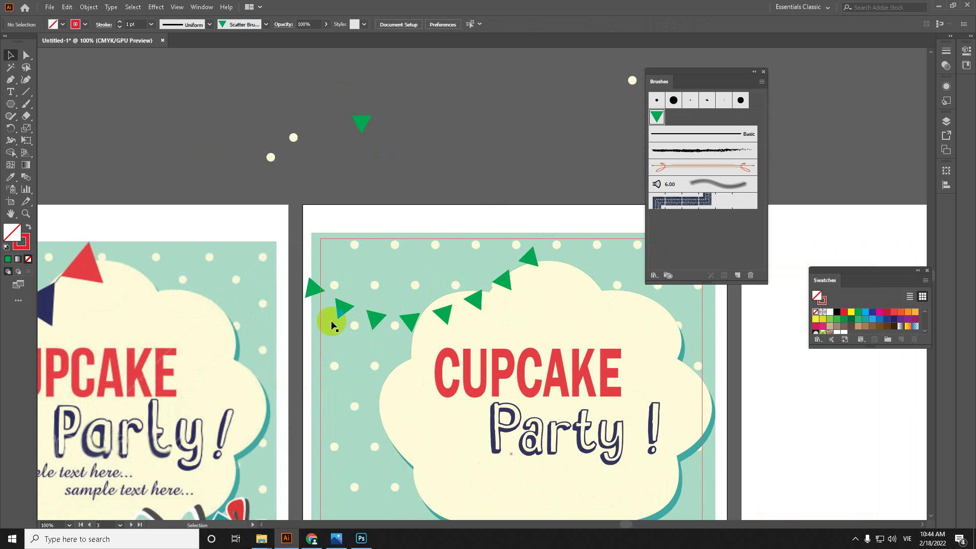
key("ctrl+z")
key("ctrl+z")
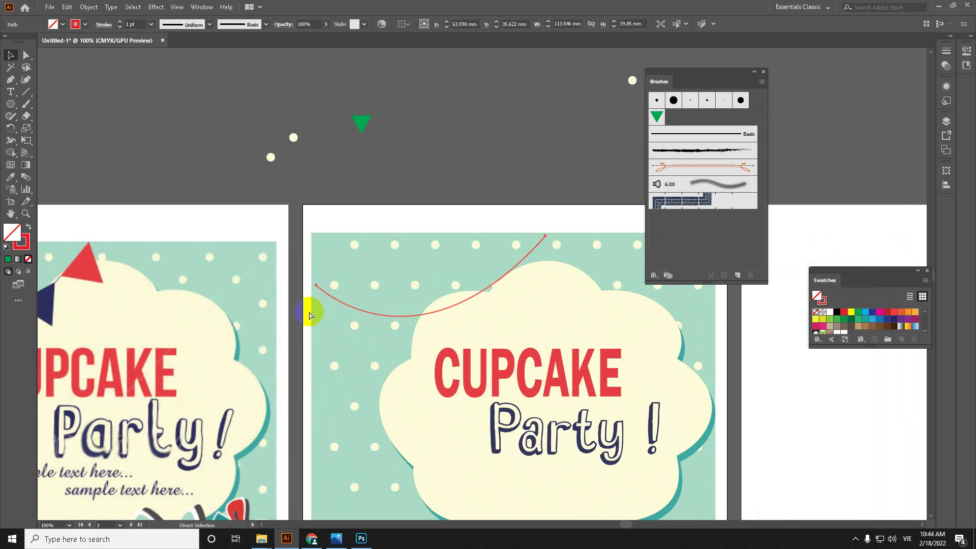
left_click(277, 144)
Trace the first navy flag on the reference poster as a closed triangle with the Pen tool.
left_click_drag(150, 320, 412, 294)
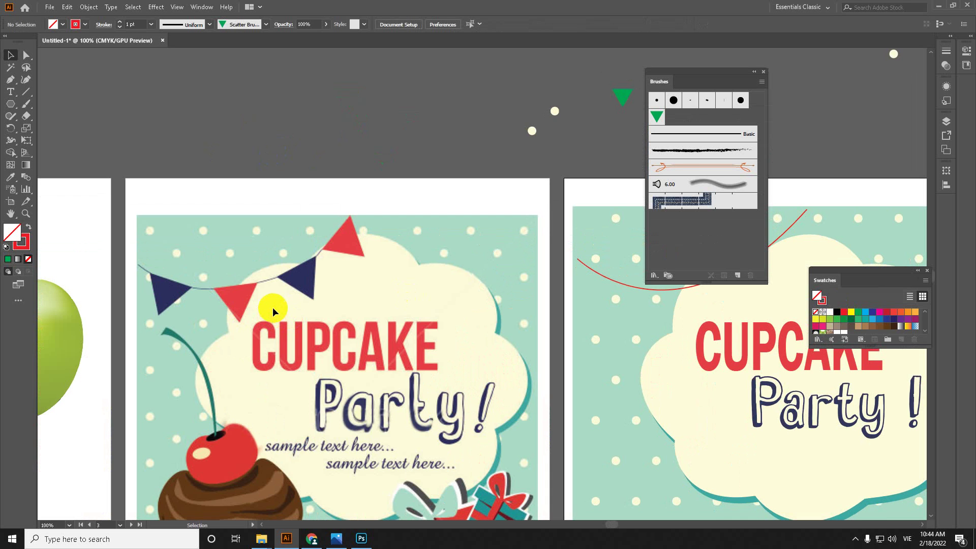
scroll(153, 300, "up", 2)
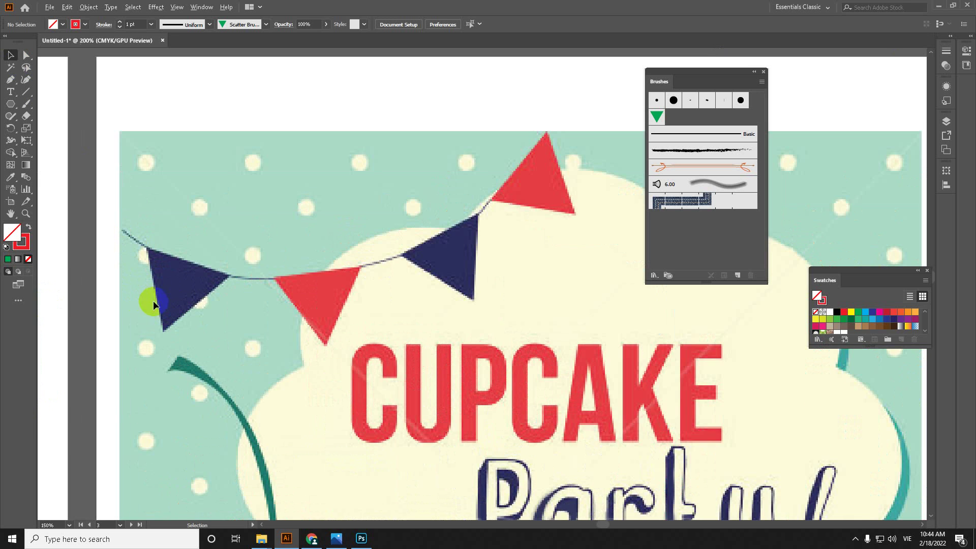
left_click(10, 80)
scroll(141, 290, "up", 1)
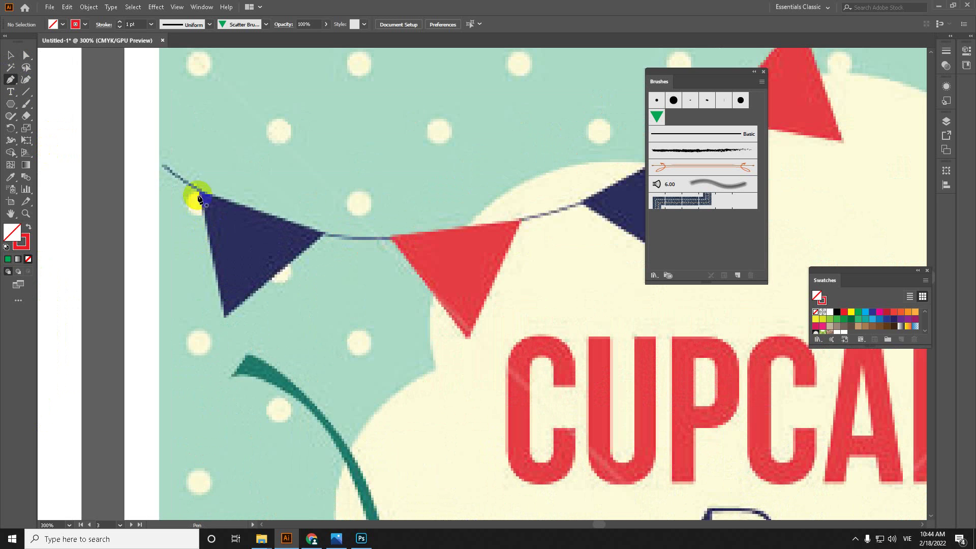
left_click(200, 194)
left_click(323, 235)
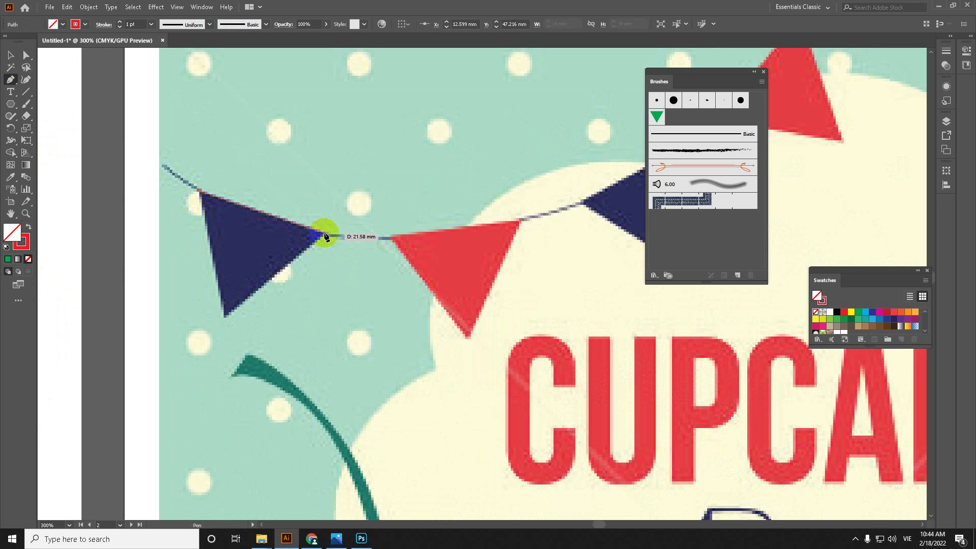
left_click(224, 316)
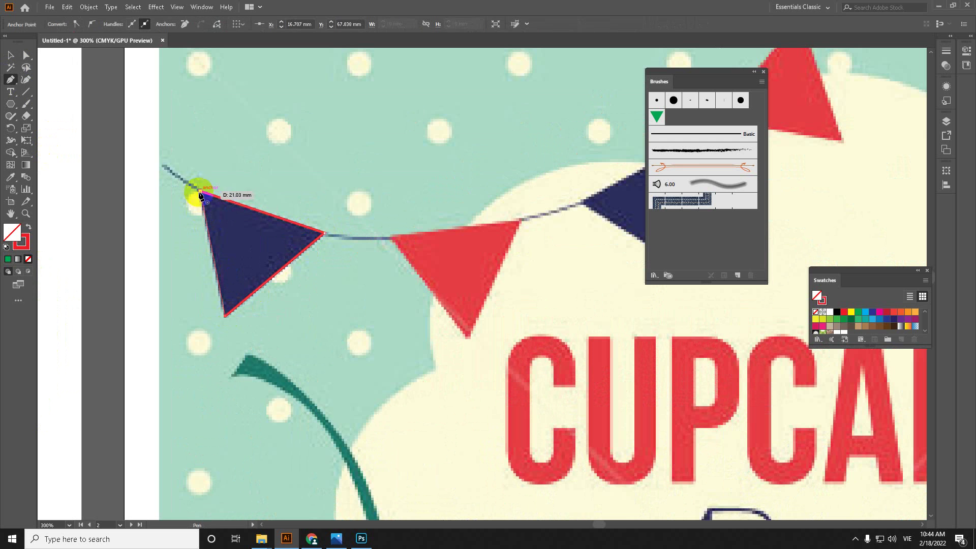
left_click(200, 192)
left_click(11, 55)
left_click(139, 151)
Trace the first red flag on the reference poster as a closed triangular path.
left_click_drag(350, 320, 276, 290)
key("p")
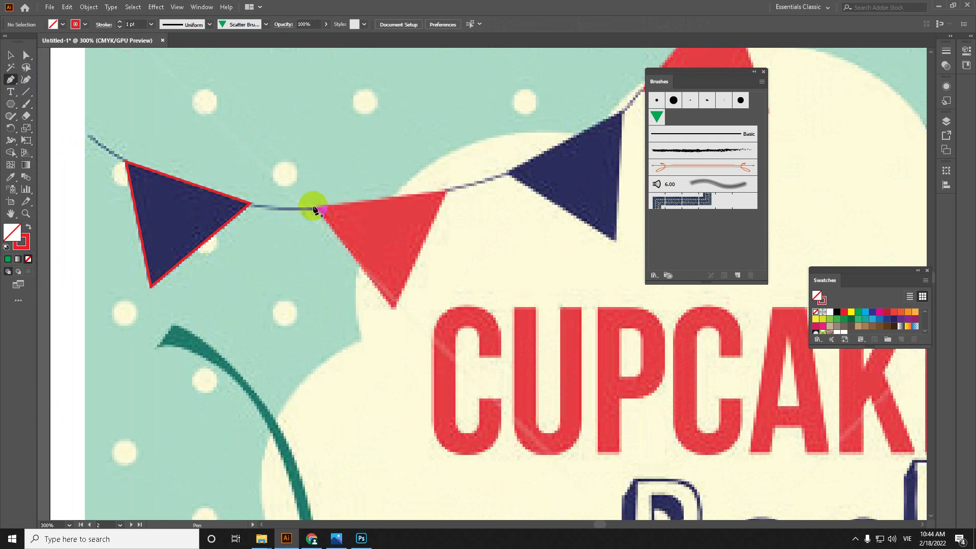
left_click(319, 208)
left_click(446, 192)
left_click(393, 308)
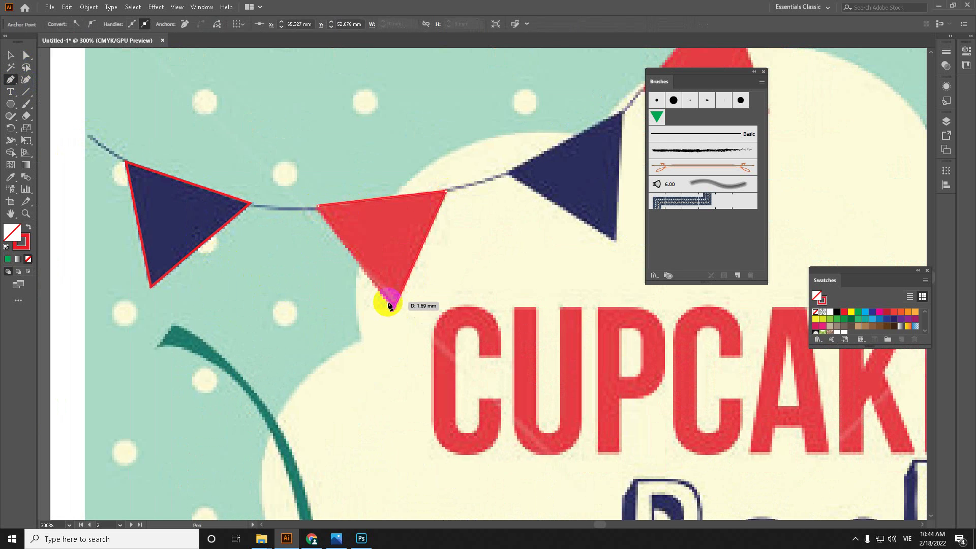
left_click(320, 208)
Trace the second navy flag on the reference poster as a closed triangular path.
left_click_drag(500, 224, 329, 270)
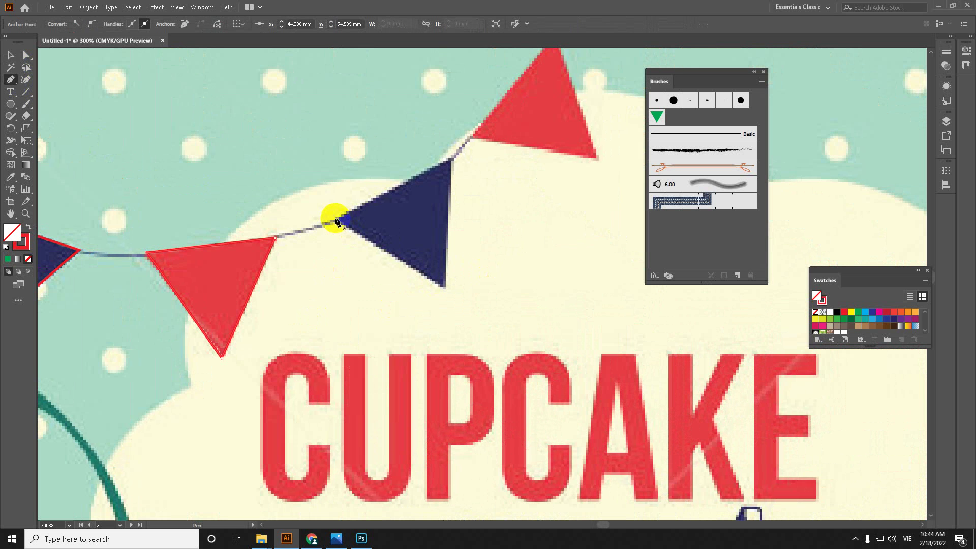
left_click(337, 219)
left_click(450, 159)
left_click(444, 288)
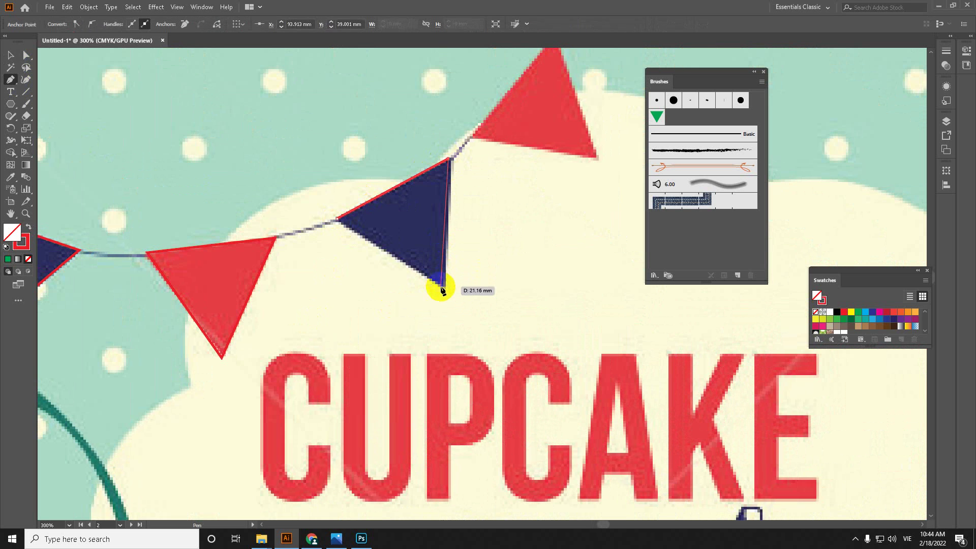
left_click(337, 219)
Trace the uppermost red flag on the reference poster as a closed triangular path.
scroll(414, 321, "right", 3)
scroll(414, 320, "up", 3)
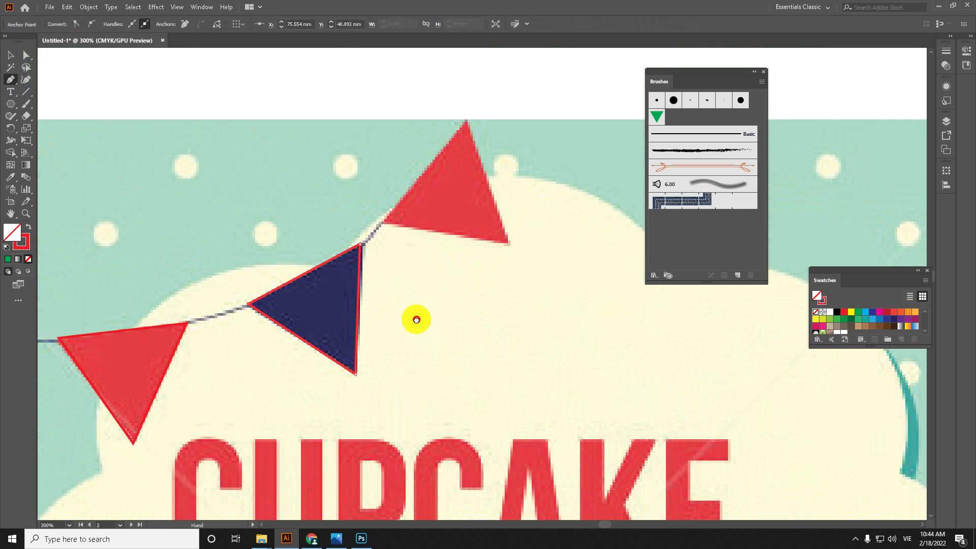
left_click(446, 142)
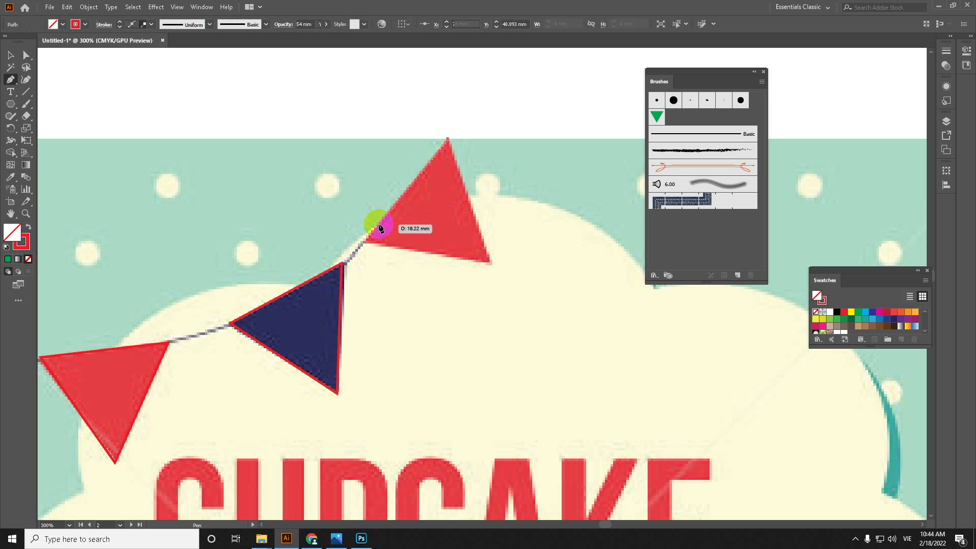
left_click(362, 245)
left_click(489, 262)
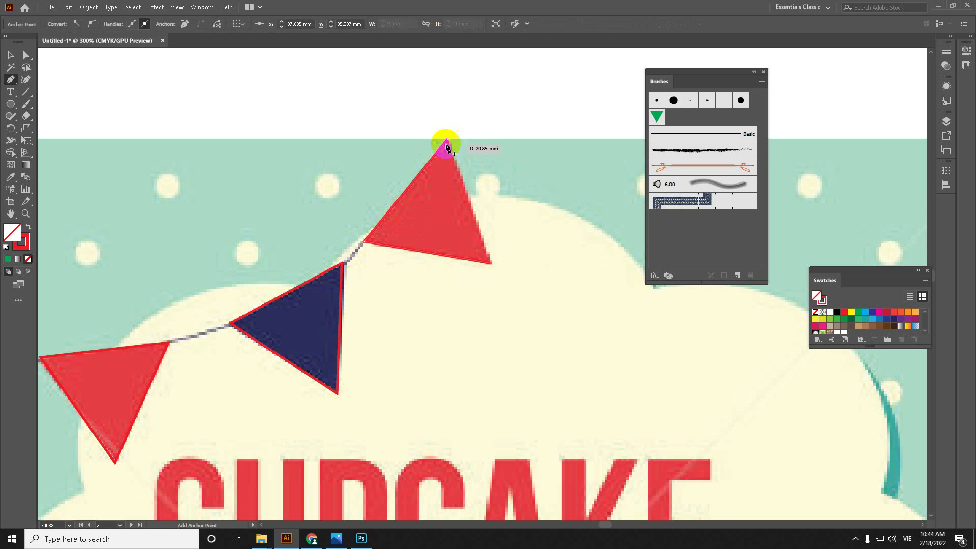
left_click(447, 141)
Move all four traced flag outlines from the reference poster onto the red curve of the recreated poster.
left_click(14, 56)
scroll(282, 115, "down", 3)
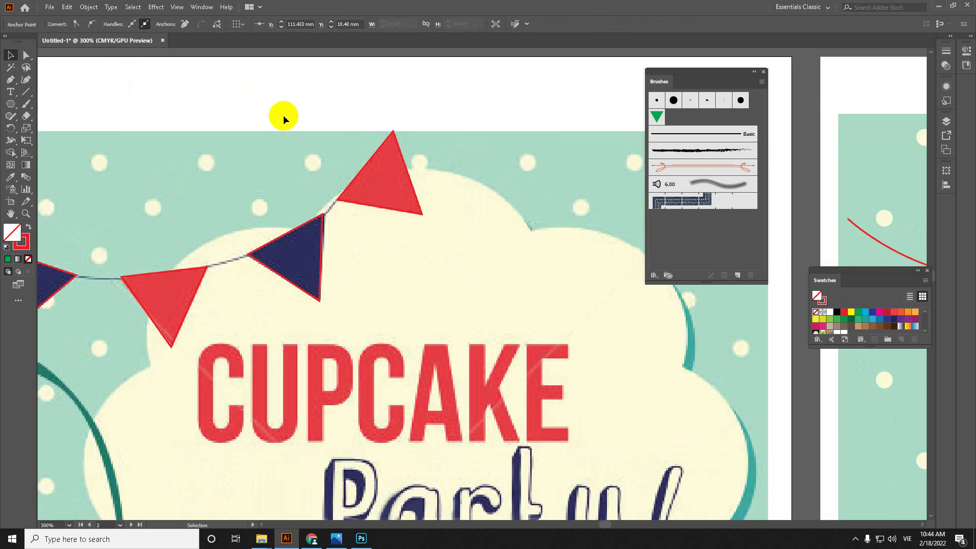
left_click(157, 199)
left_click(217, 219, "shift")
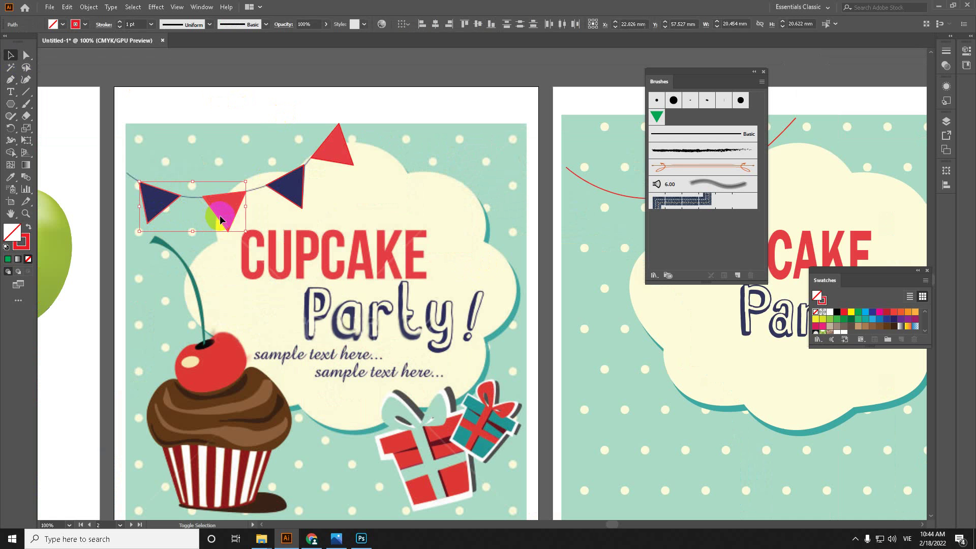
left_click(286, 187, "shift")
left_click(342, 152, "shift")
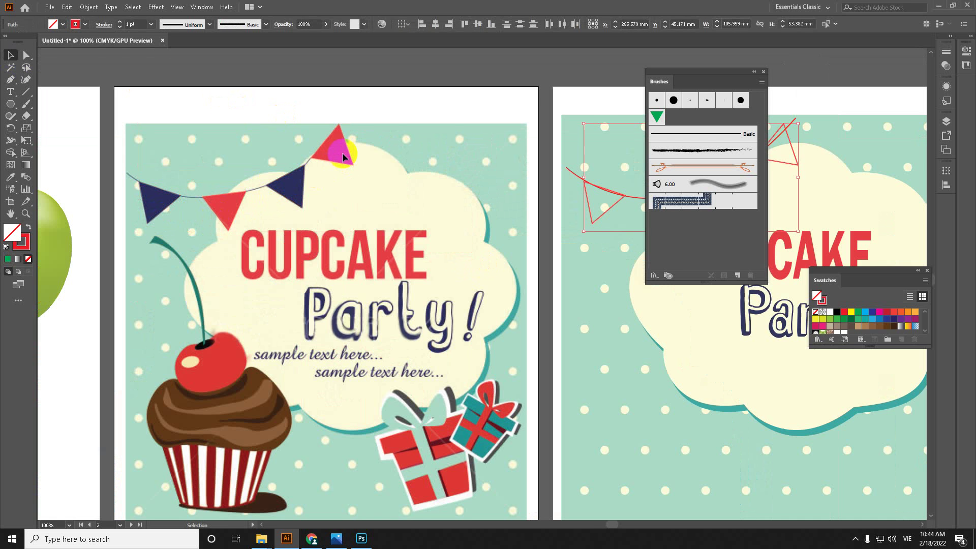
scroll(342, 152, "down", 2)
left_click(436, 198)
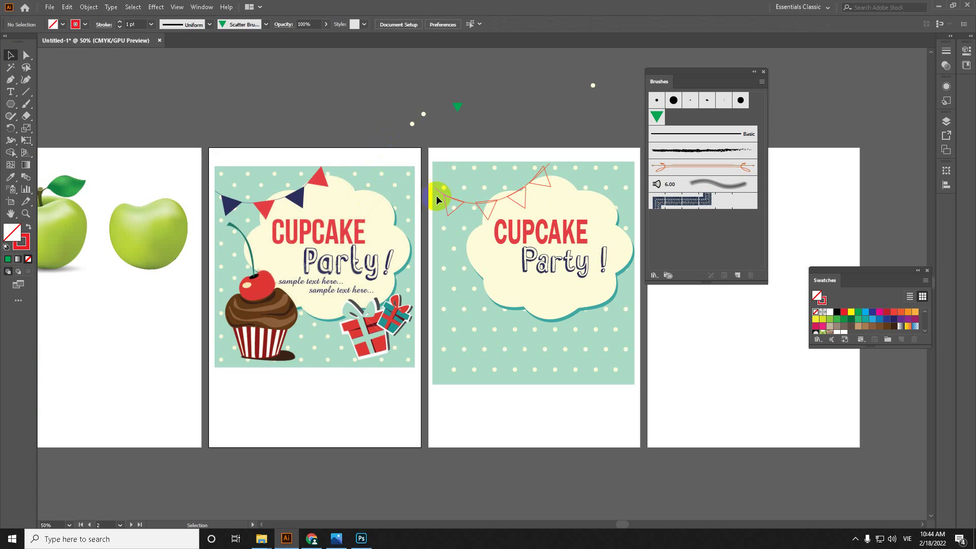
Fill the first and third flag outlines with navy sampled from the reference bunting using the Eyedropper.
left_click(454, 216)
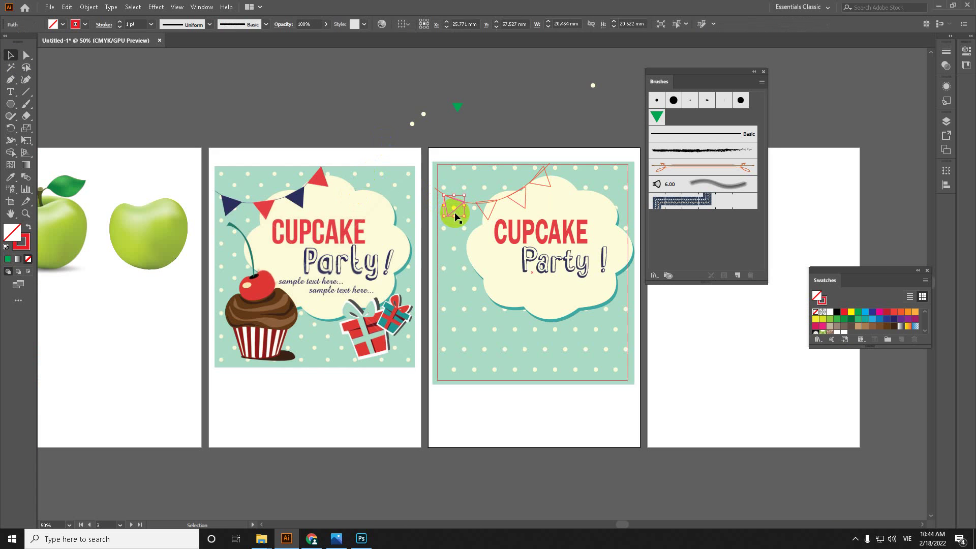
left_click(526, 202, "shift")
key("i")
left_click(300, 195)
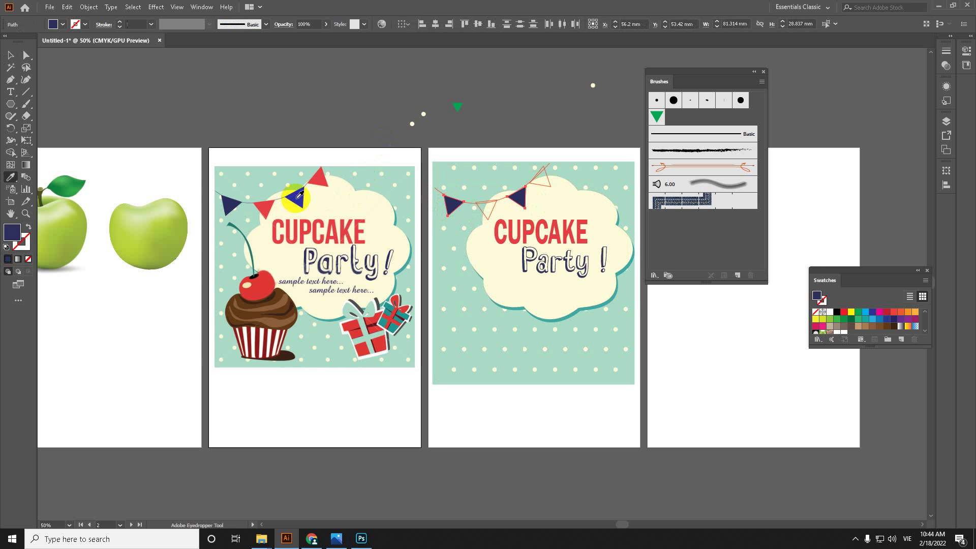
key("v")
Fill the second and fourth flag outlines with red sampled from the reference bunting using the Eyedropper.
left_click(476, 206)
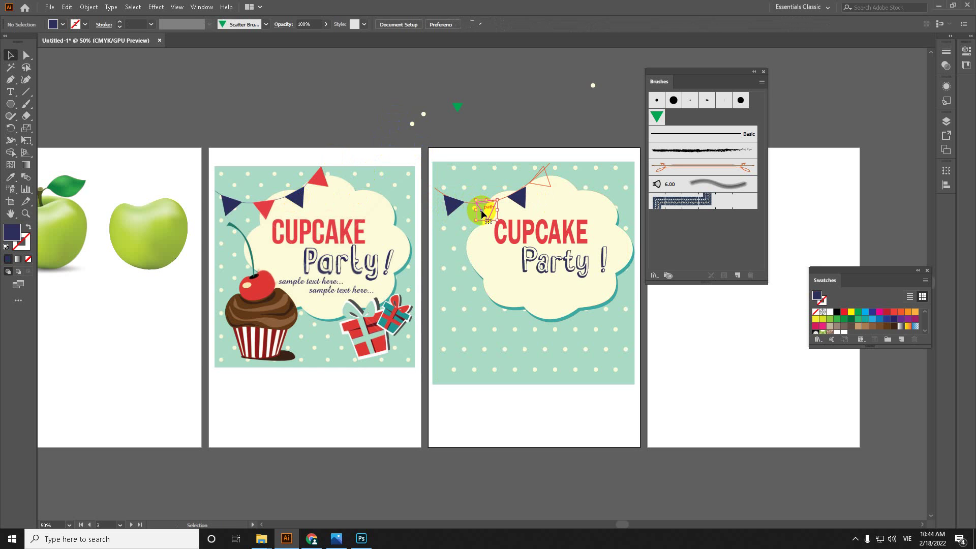
left_click(562, 124)
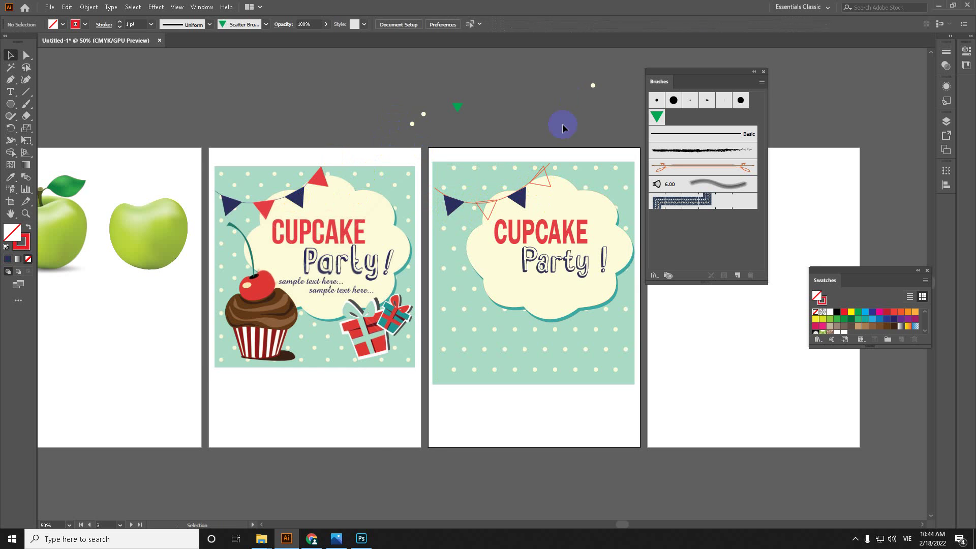
left_click(545, 174)
left_click(492, 216, "shift")
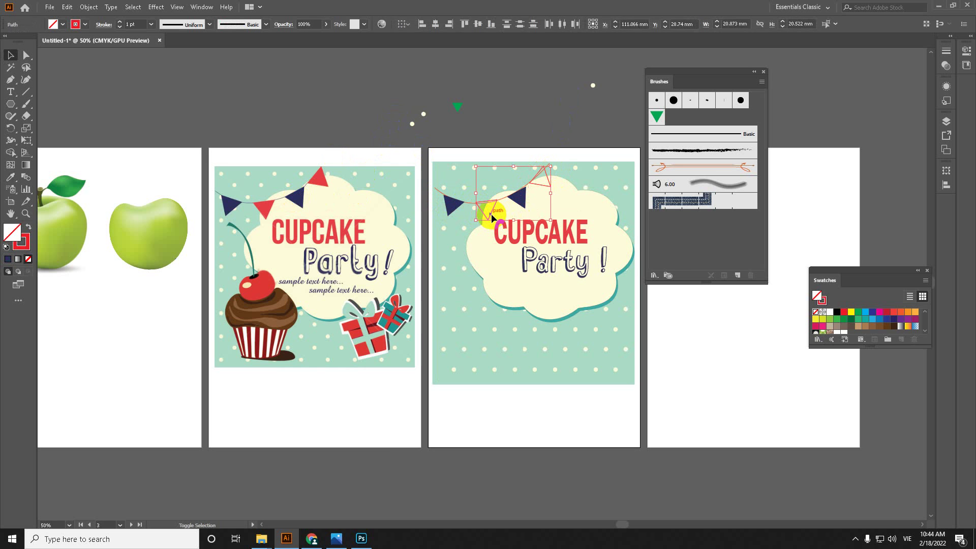
key("i")
left_click(265, 210)
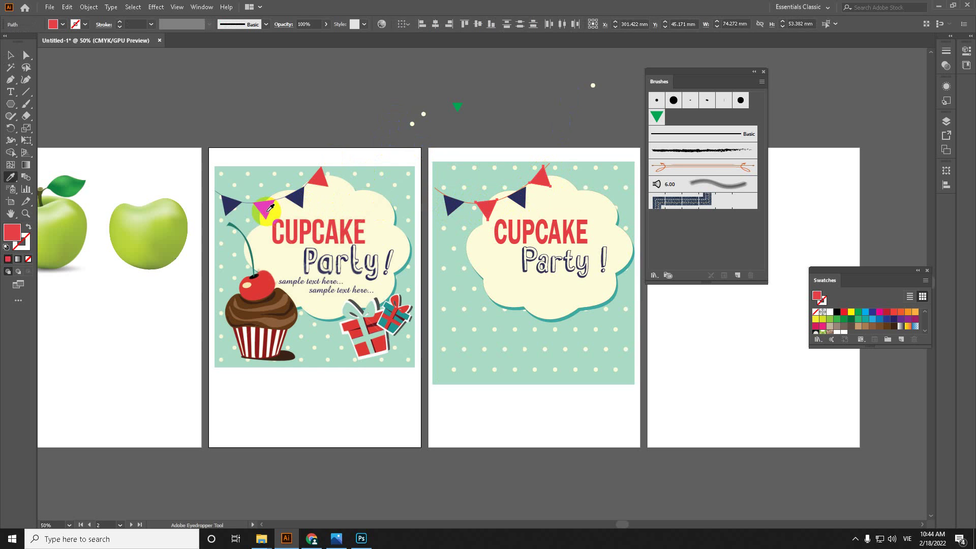
key("v")
Try recolouring the first navy flag by removing its fill, applying a dark blue stroke and swapping fill and stroke.
left_click(425, 84)
left_click(464, 201)
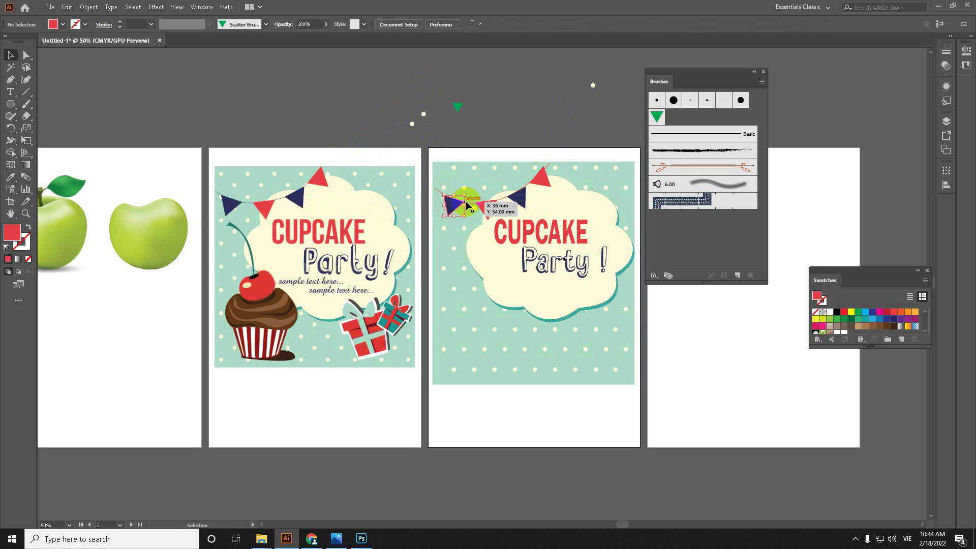
scroll(249, 192, "up", 4)
scroll(243, 207, "down", 2)
left_click_drag(447, 207, 131, 249)
scroll(367, 253, "up", 1)
left_click(57, 24)
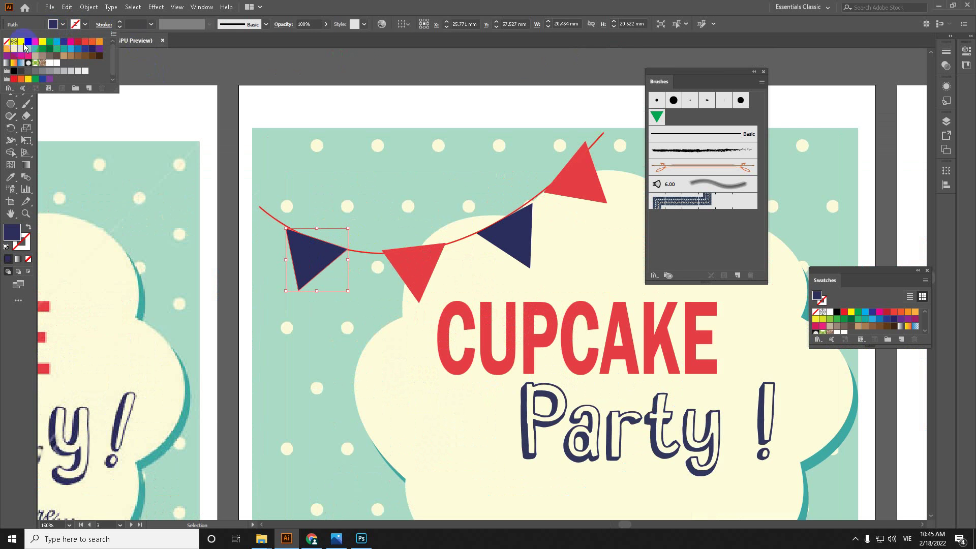
left_click(6, 42)
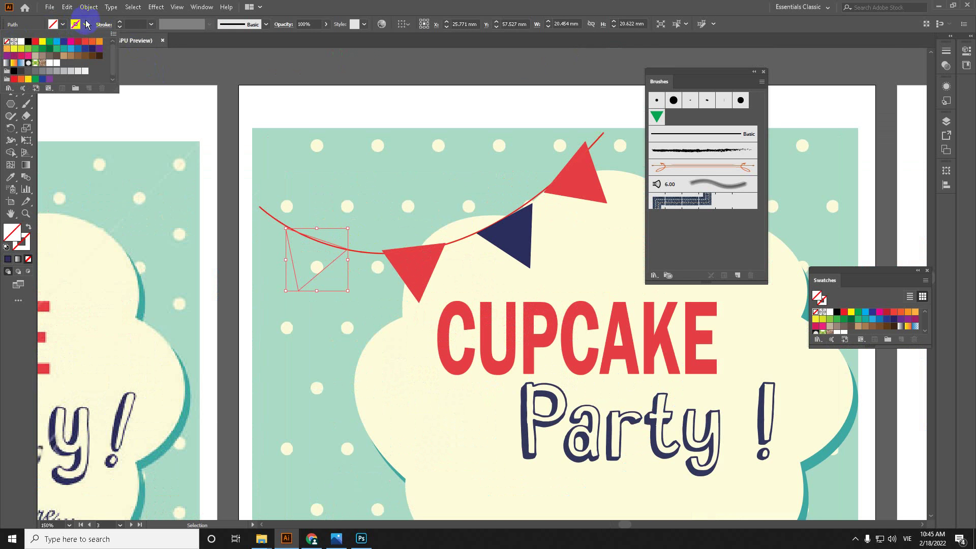
left_click(64, 45)
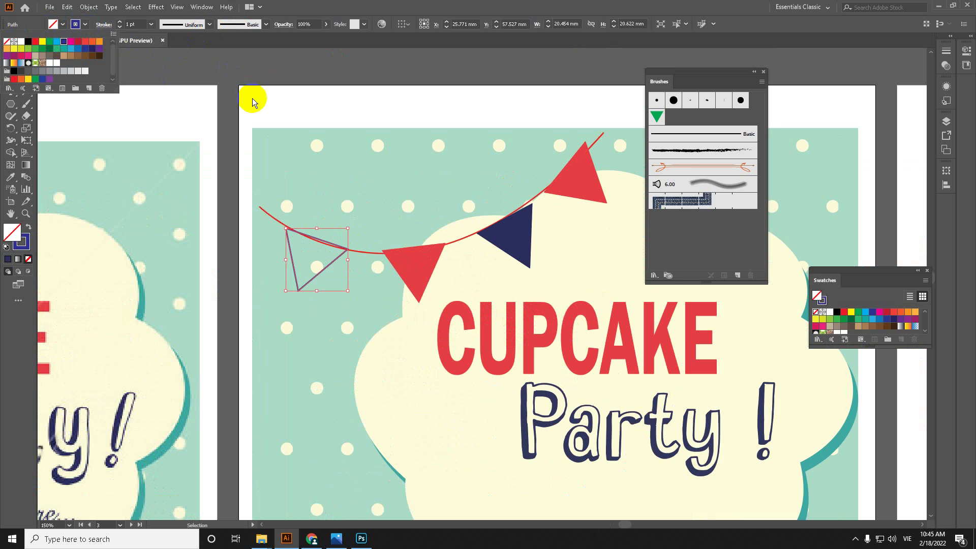
key("shift+x")
left_click(331, 91)
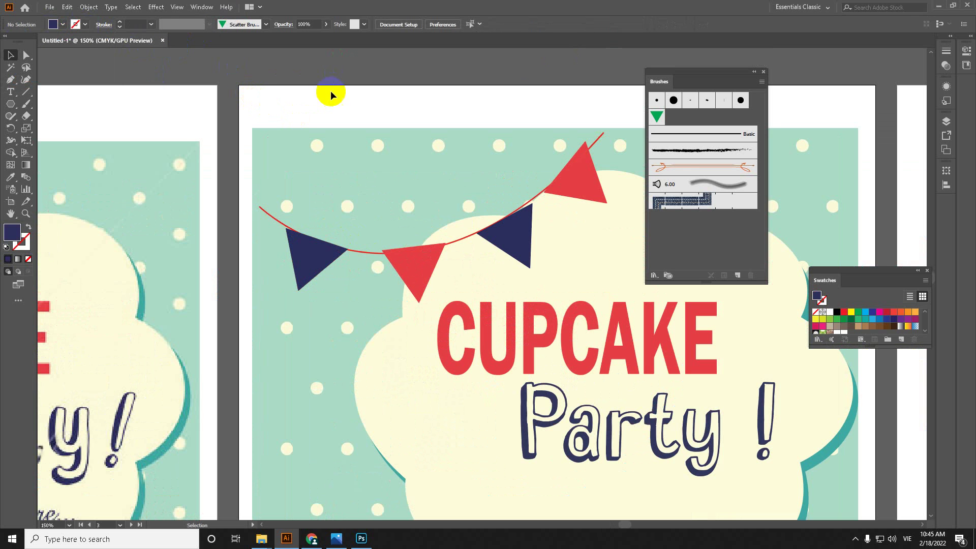
Change the bunting string's stroke from red to the dark blue swatch and deselect it.
left_click(363, 253)
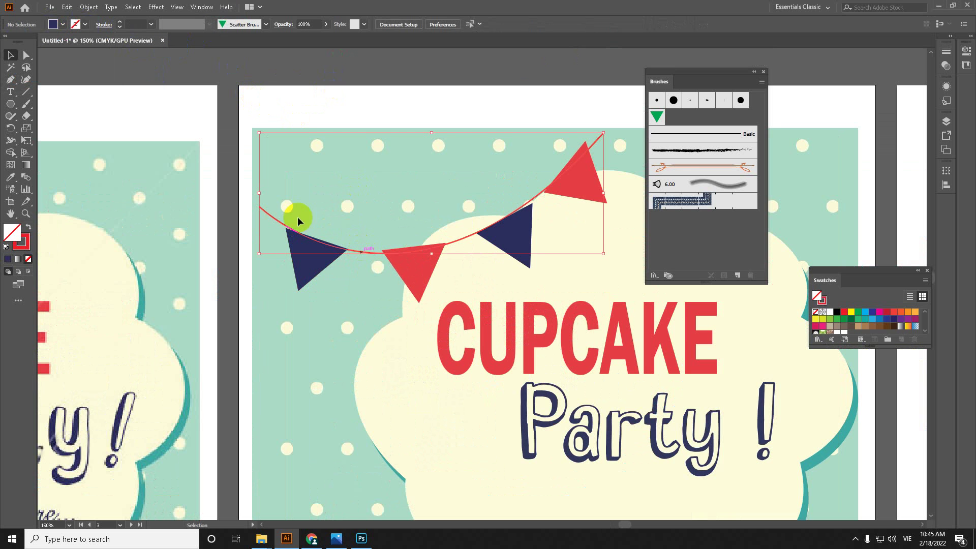
left_click(76, 26)
left_click(64, 43)
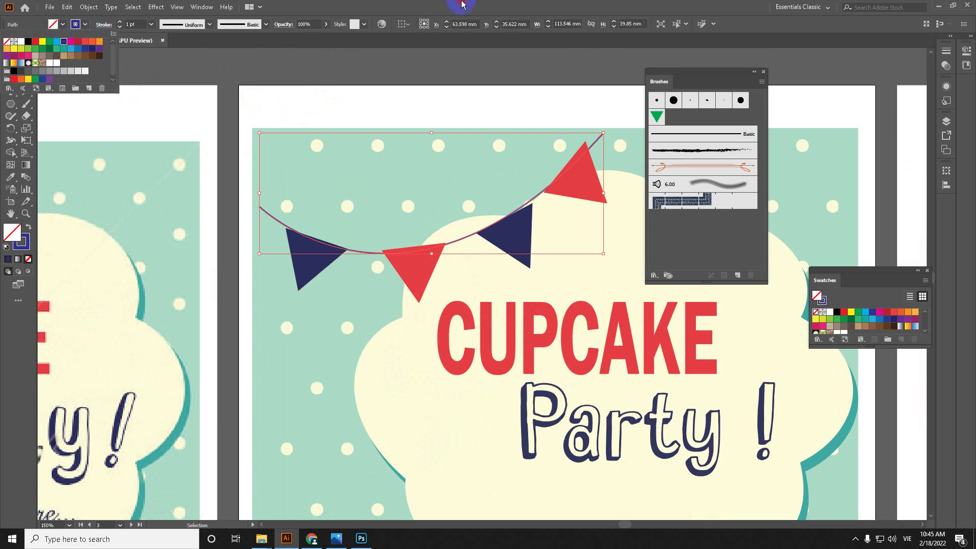
left_click(462, 5)
left_click(465, 105)
left_click(534, 200)
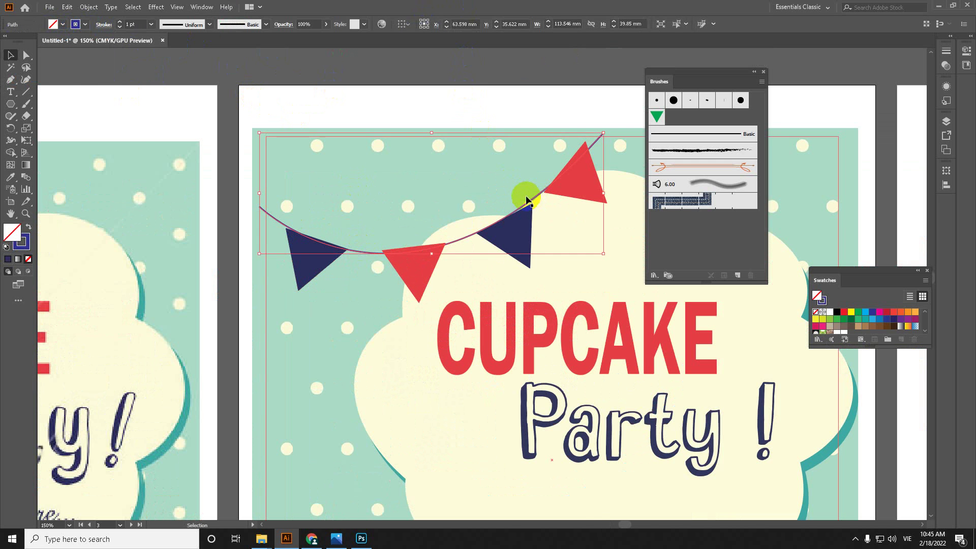
left_click(543, 115)
Nudge the second navy flag slightly so that its upper edge sits against the string.
scroll(544, 195, "up", 1)
left_click(515, 264)
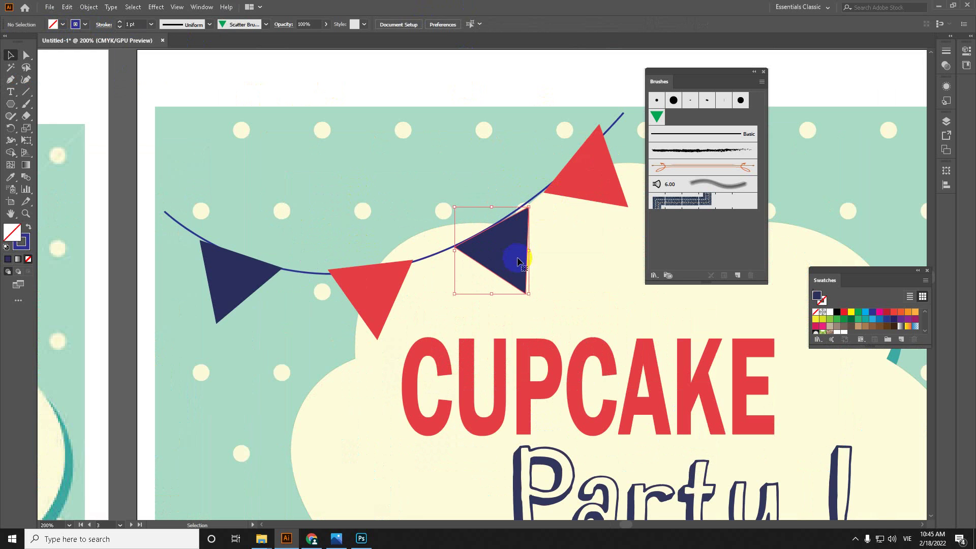
scroll(513, 259, "up", 2)
mouse_move(512, 246)
left_mouse_down()
mouse_move(503, 242)
mouse_move(514, 243)
left_mouse_up()
scroll(514, 243, "down", 1)
scroll(427, 200, "down", 1)
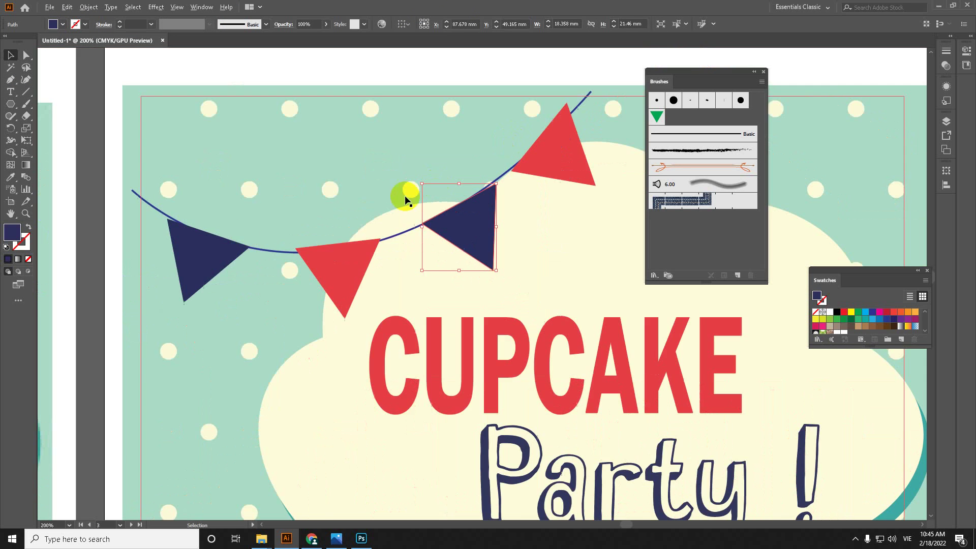
Shift the first navy flag slightly upward so that its upper edge meets the string.
scroll(166, 265, "up", 1)
left_click(187, 239)
left_click(227, 305)
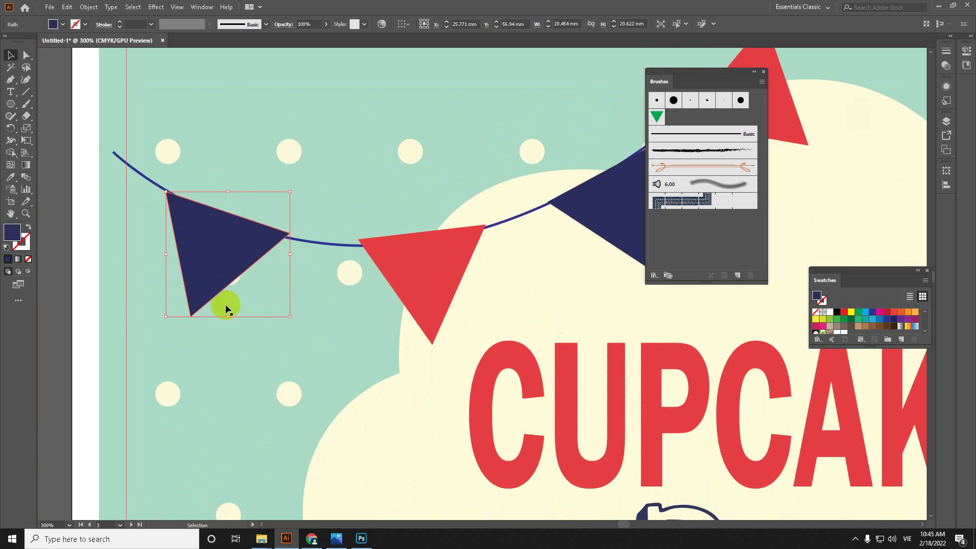
Rotate the red flag at the string's upper end slightly clockwise so that its edge follows the string.
scroll(288, 343, "down", 2)
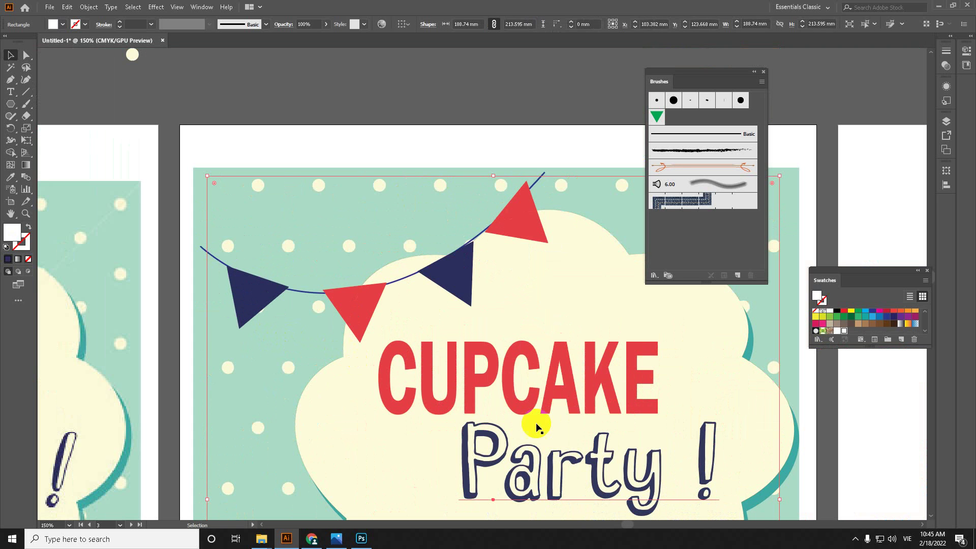
left_click(523, 225)
scroll(526, 234, "up", 2)
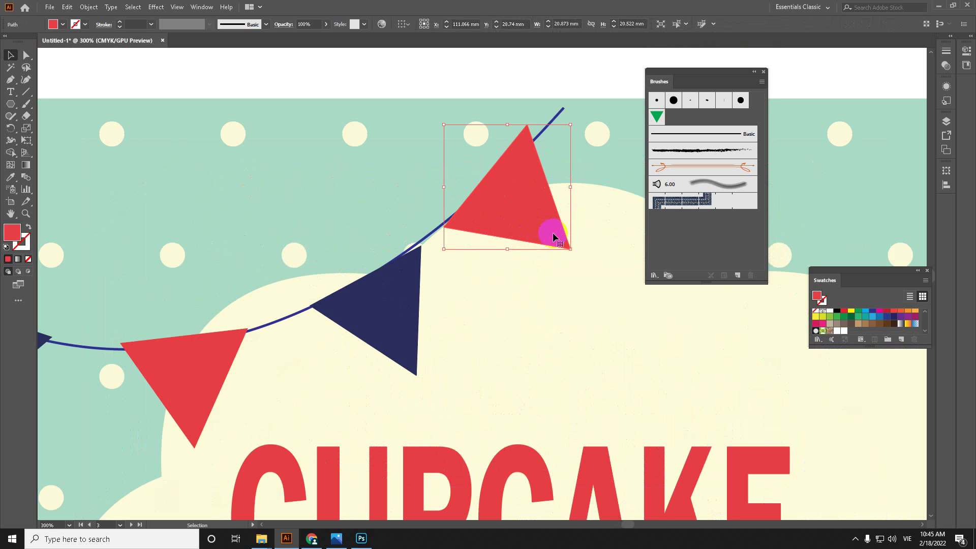
left_click_drag(577, 253, 569, 261)
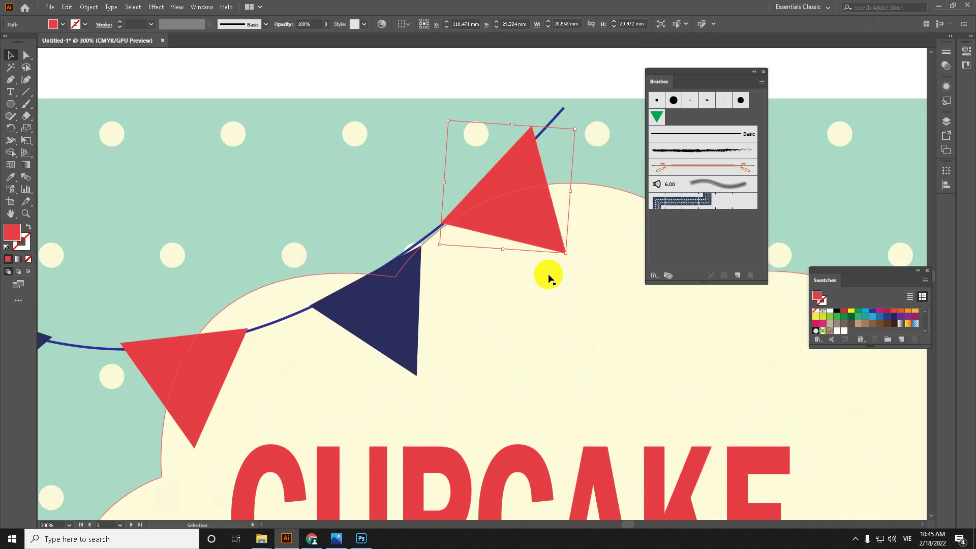
Rotate the navy flag between the two red flags slightly counterclockwise to align its upper edge with the string.
left_click_drag(301, 358, 373, 324)
left_click(100, 310)
left_click_drag(148, 362, 190, 356)
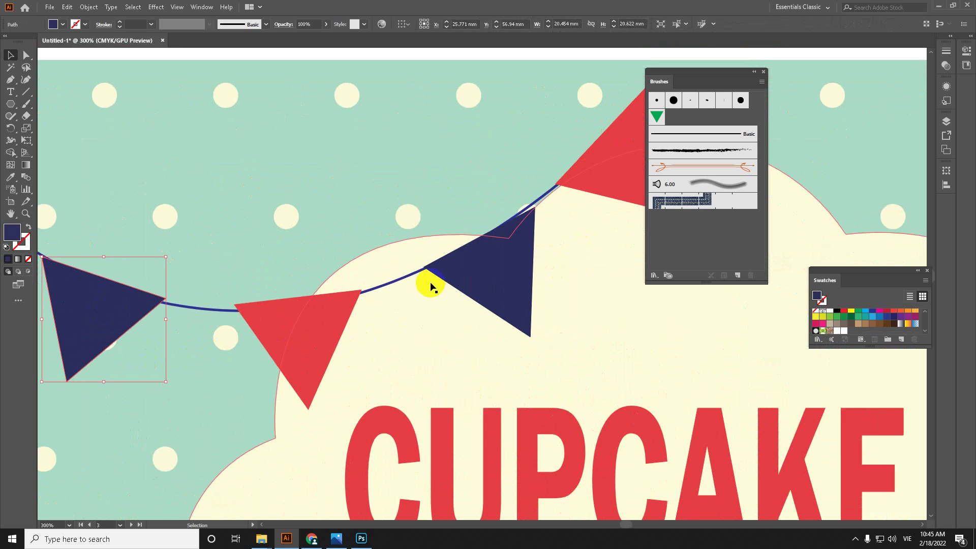
left_click(529, 233)
left_click_drag(540, 206, 534, 200)
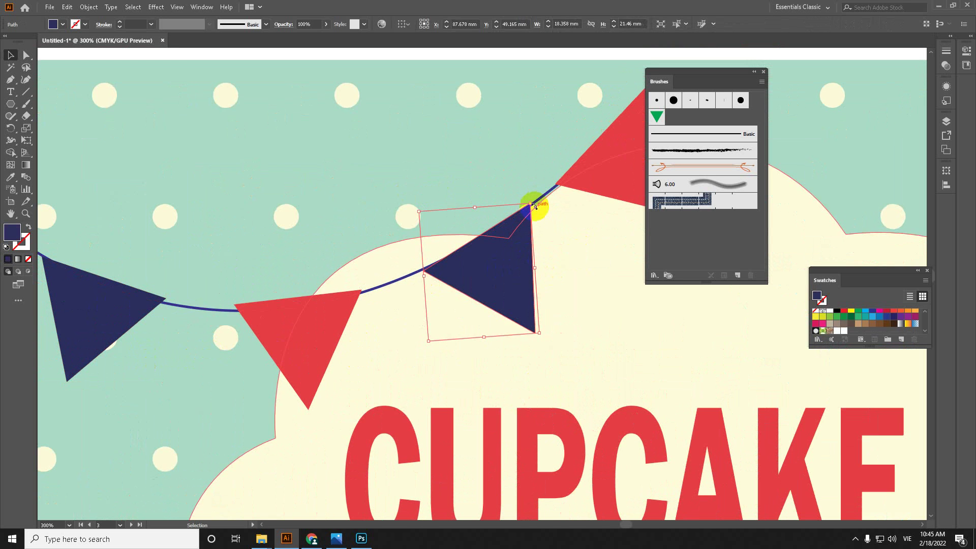
Rotate the first navy flag slightly clockwise to match the string's slope and deselect it.
scroll(538, 263, "down", 1)
left_click(259, 293)
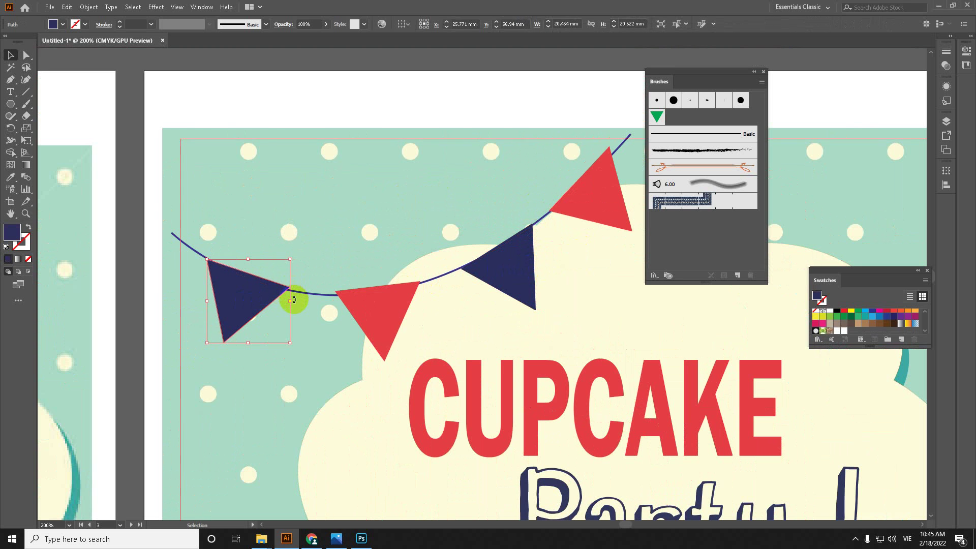
left_click_drag(294, 300, 293, 305)
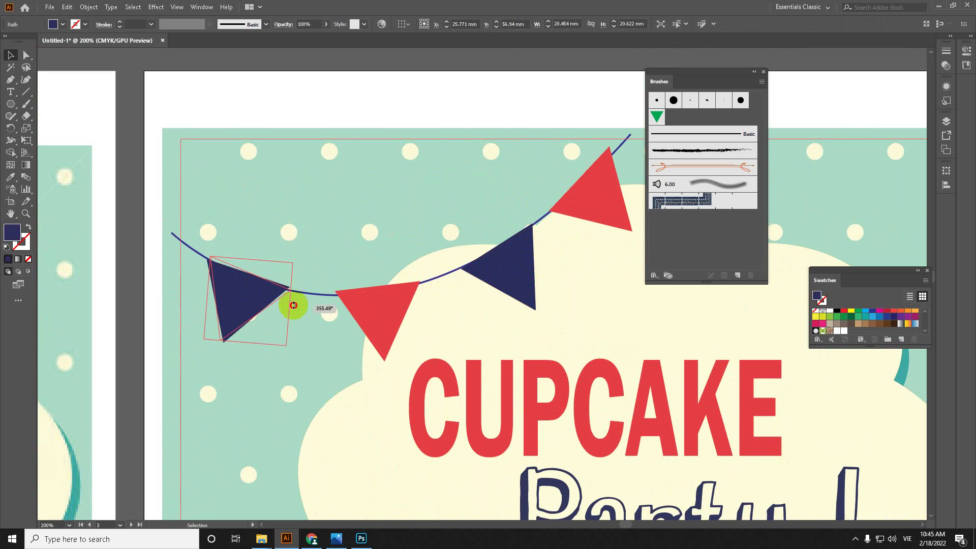
left_click(215, 115)
scroll(238, 119, "down", 3)
left_click_drag(426, 350, 363, 246)
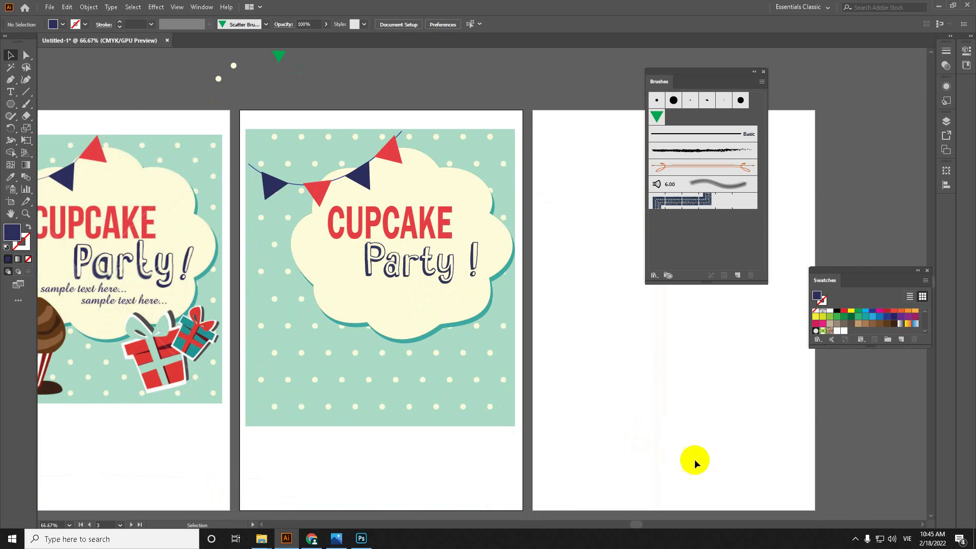
left_click(856, 541)
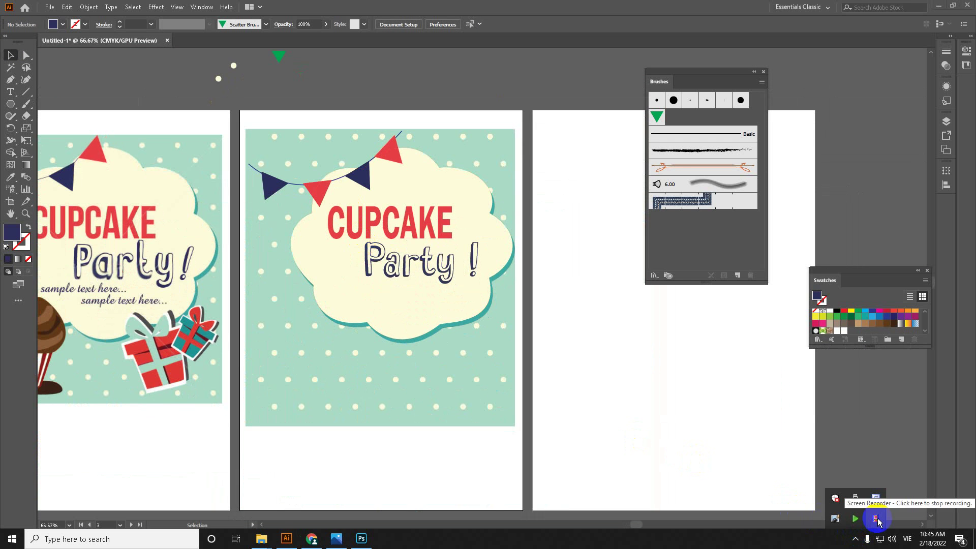